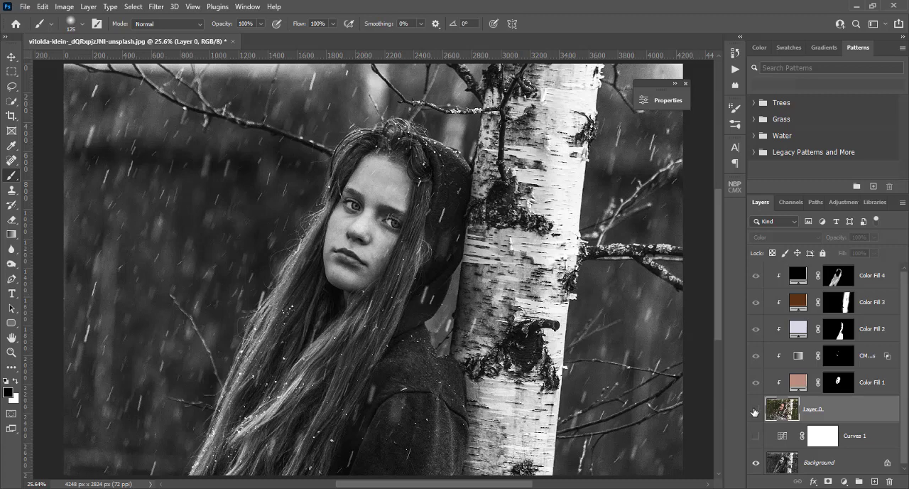
Show the colorized Layer 0 and the Curves 1 adjustment to preview the finished colour version of the portrait
click(755, 410)
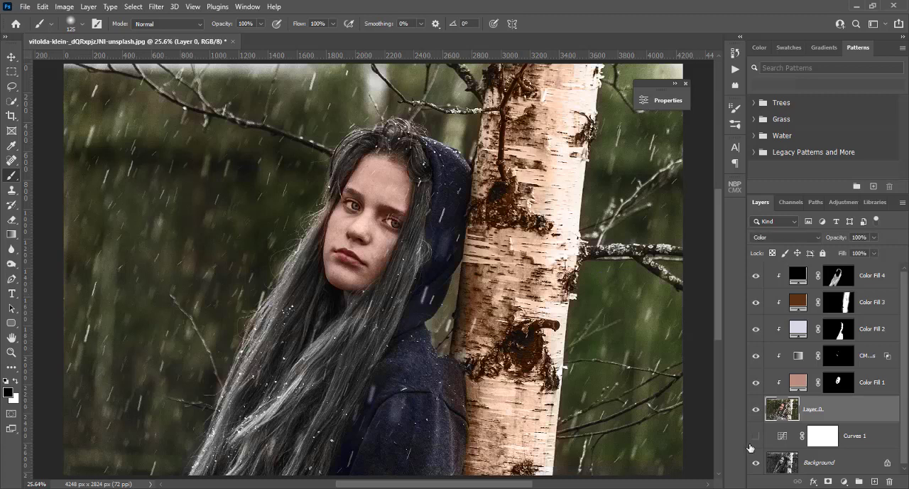
click(756, 435)
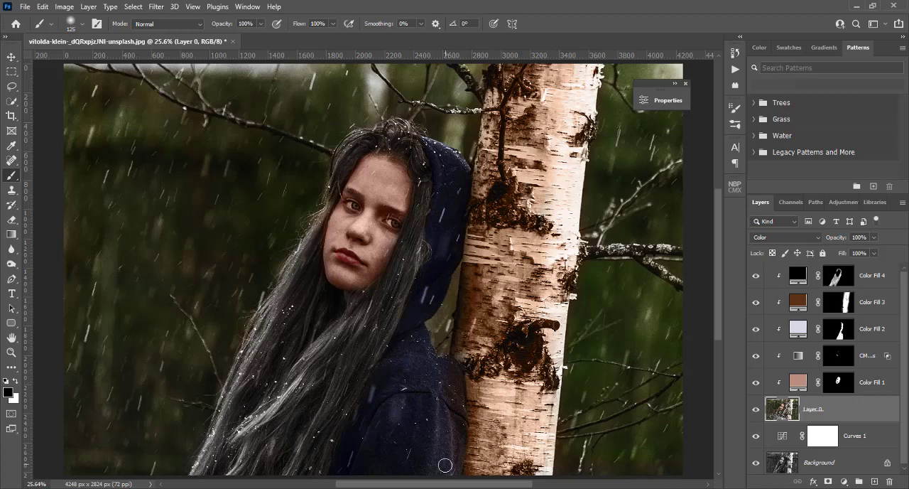
mouse_move(403, 488)
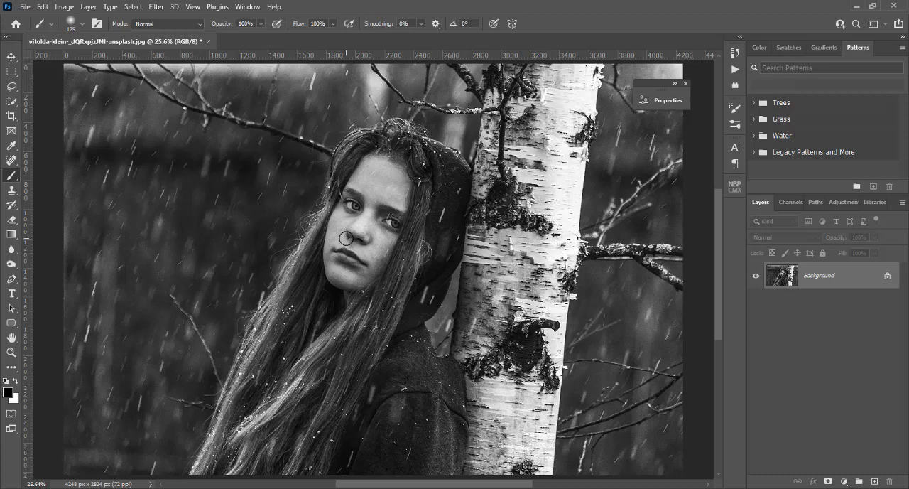
Examine the black-and-white portrait's face and hair at 100% magnification, then return to the full image
key(ctrl+1)
scroll(346, 238, up, 5)
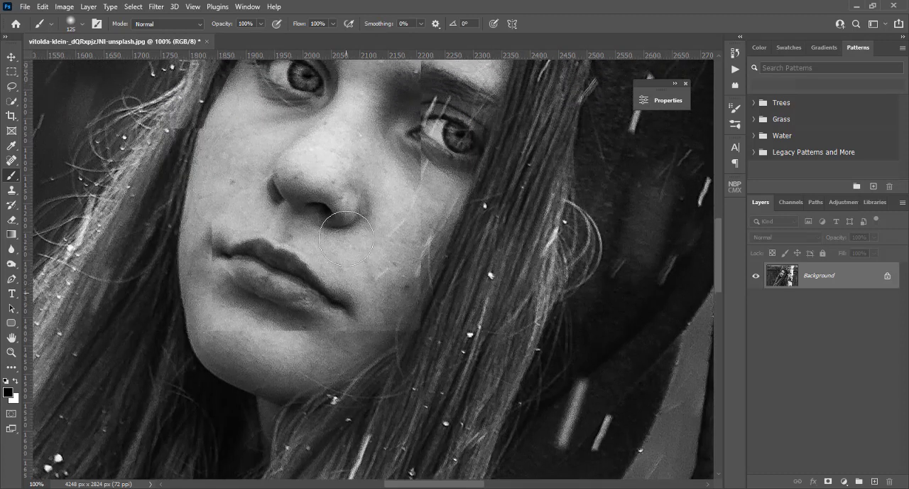
scroll(346, 238, up, 3)
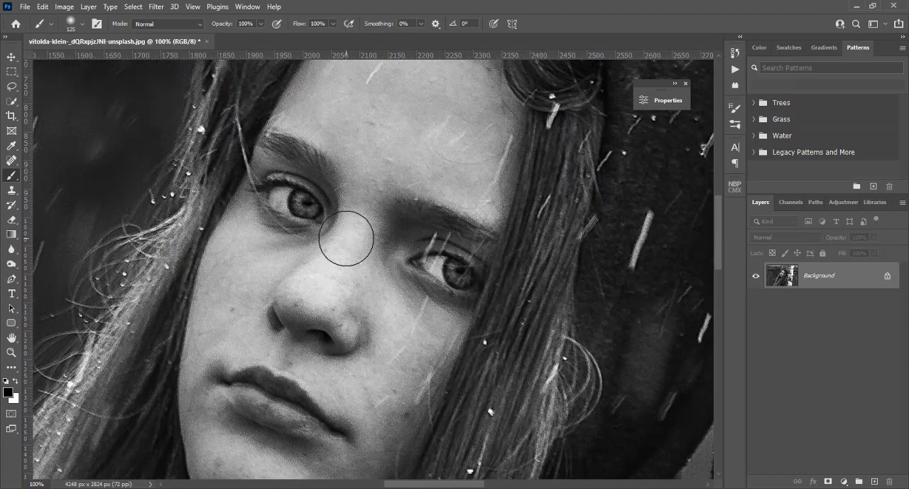
scroll(346, 237, up, 1)
scroll(346, 238, down, 4)
key(ctrl+0)
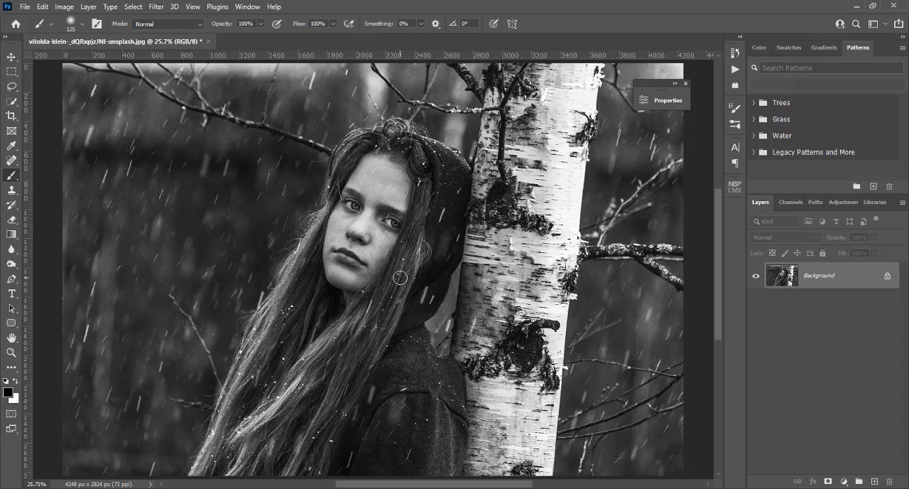
Open Neural Filters on the black-and-white portrait and enable the beta Colorize filter
click(156, 7)
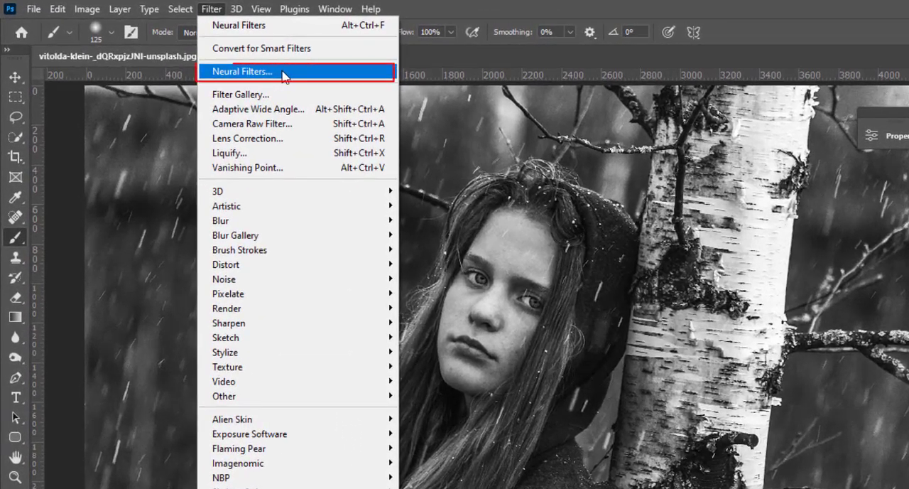
click(285, 77)
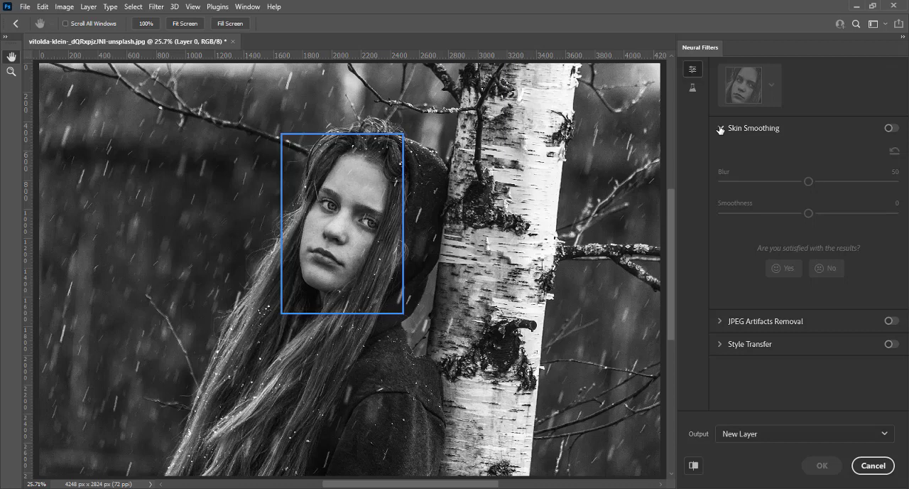
click(692, 89)
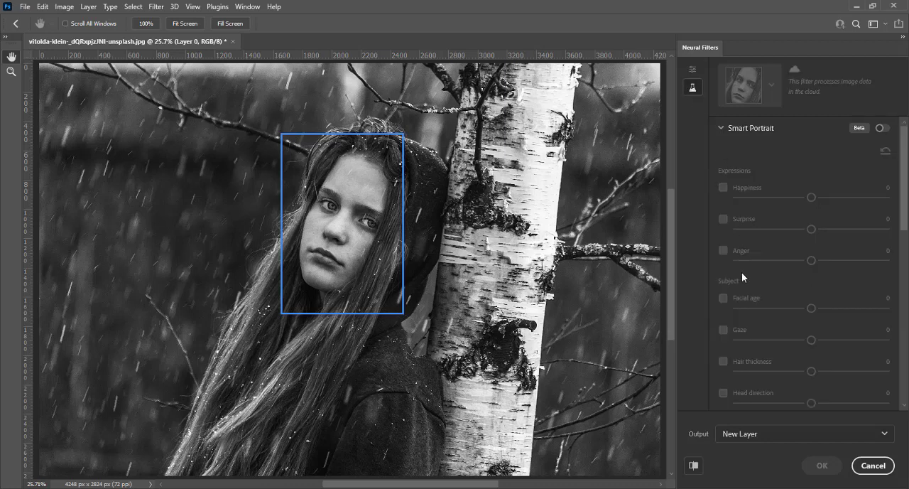
scroll(742, 277, down, 10)
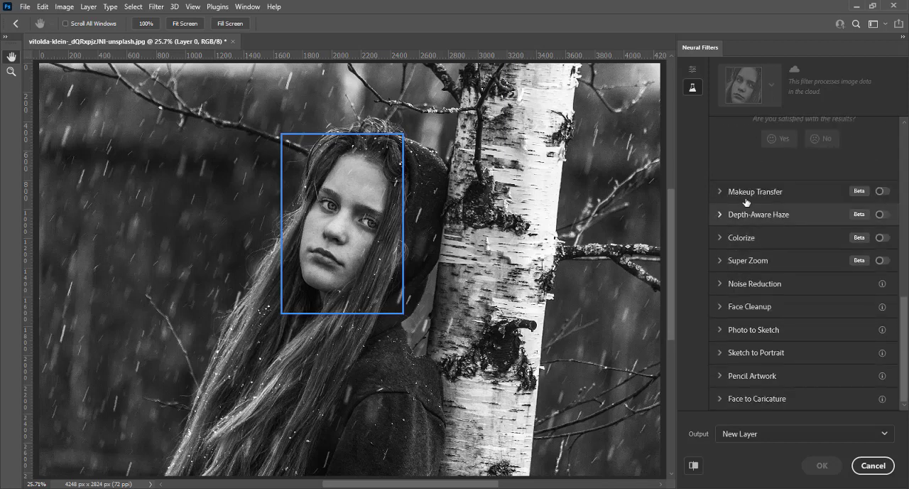
scroll(743, 213, up, 10)
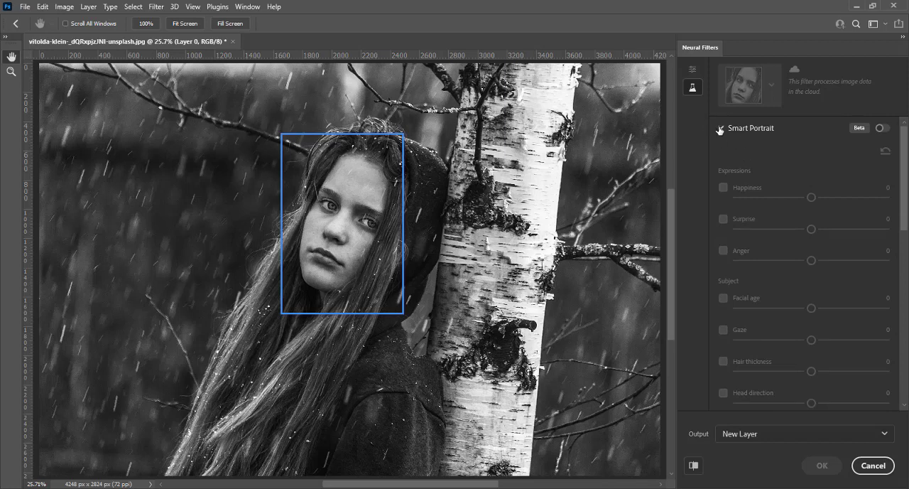
scroll(770, 198, down, 10)
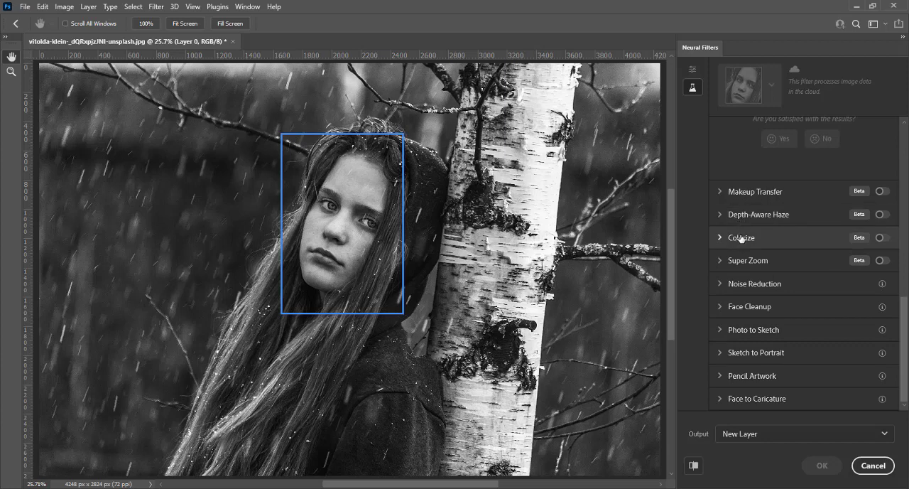
click(882, 239)
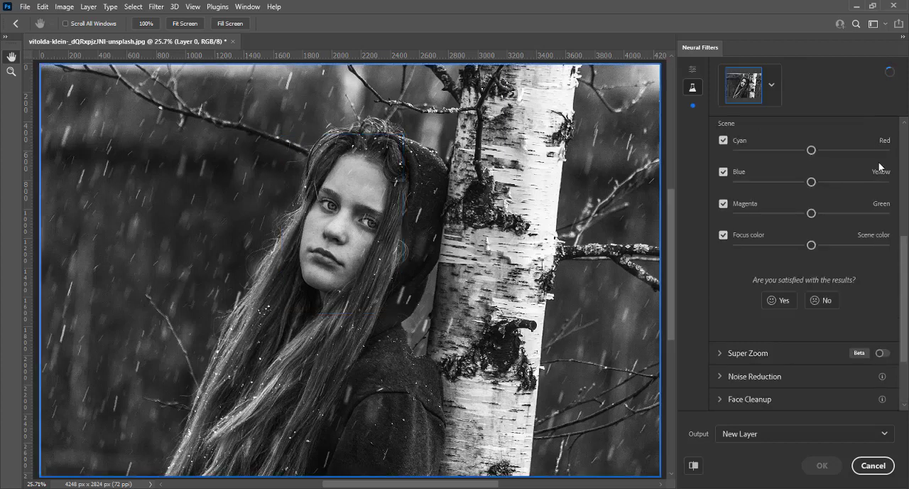
scroll(865, 248, up, 3)
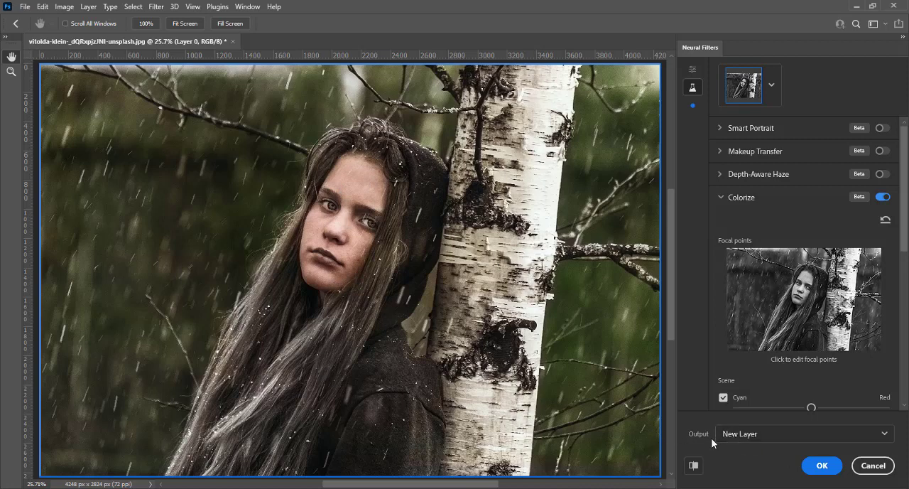
Compare the colorized preview with the original and choose New Layer as the filter output
click(694, 466)
click(693, 465)
click(751, 439)
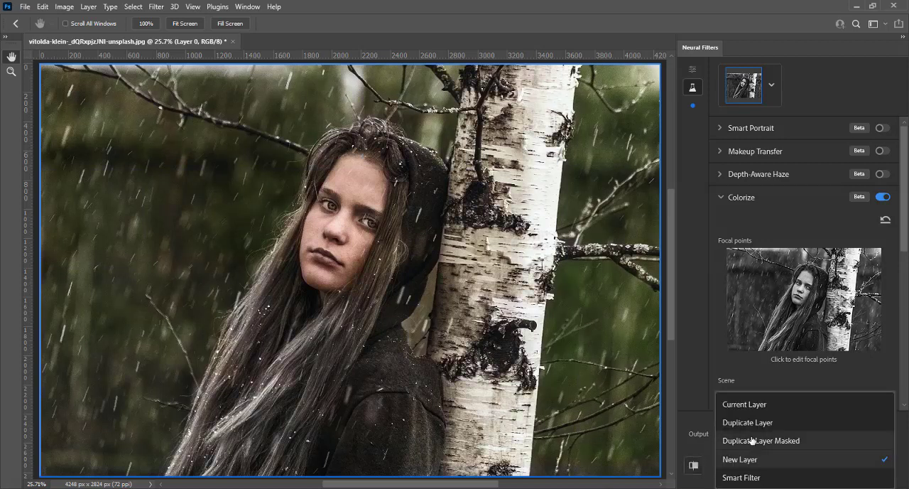
click(754, 461)
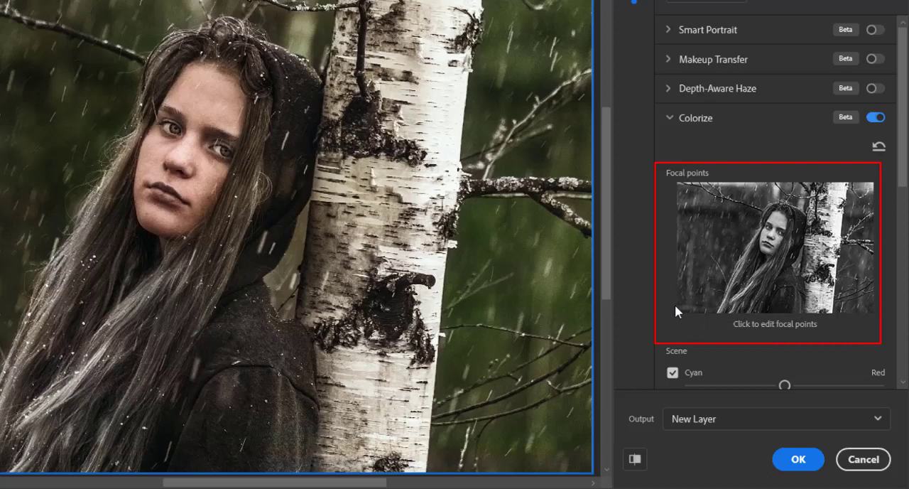
Add a Colorize focal point on the background beside the girl with the green colour 65d67d
click(721, 222)
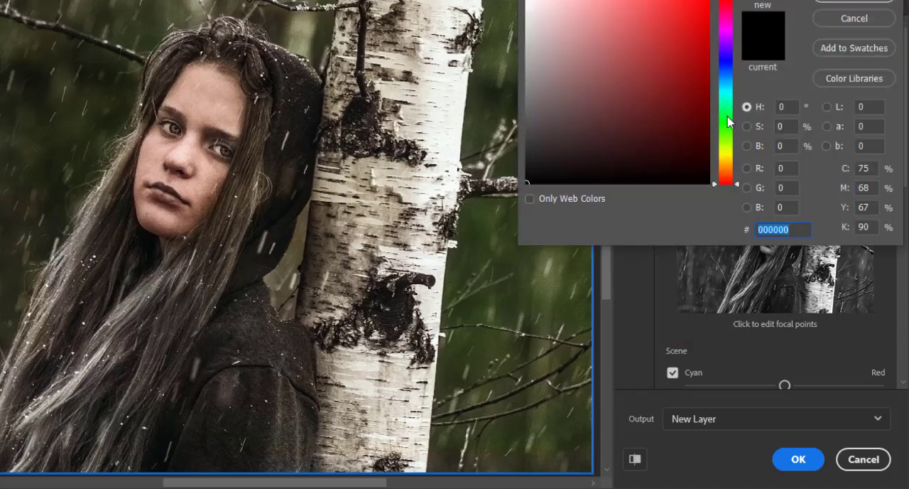
click(727, 115)
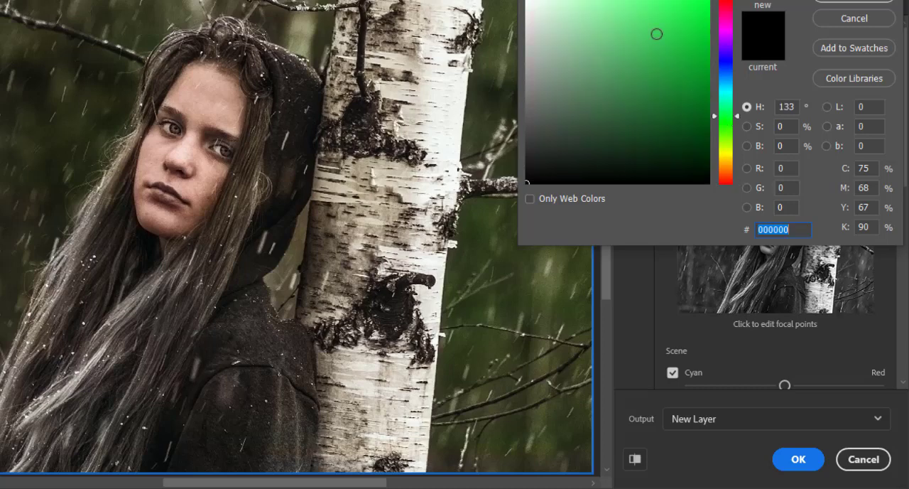
drag(657, 34, 622, 29)
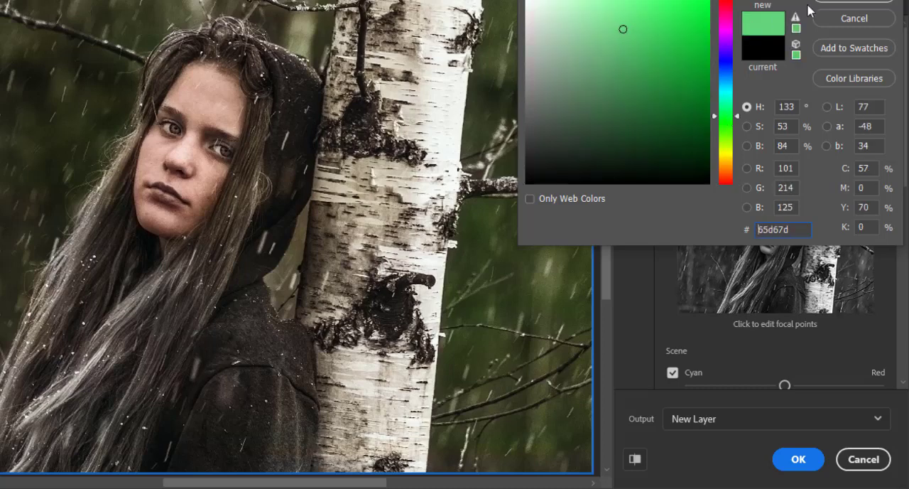
click(842, 1)
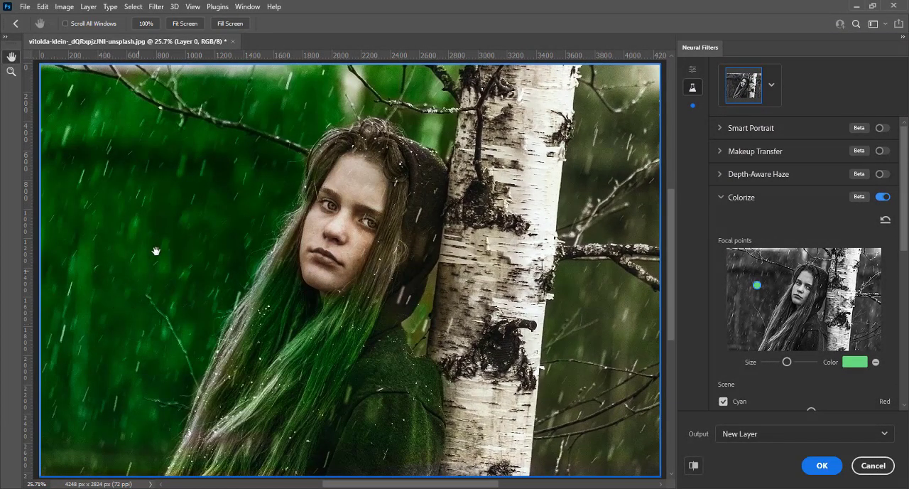
Change the background focal point's colour to the muted green 78ac83 and reduce its size
click(855, 362)
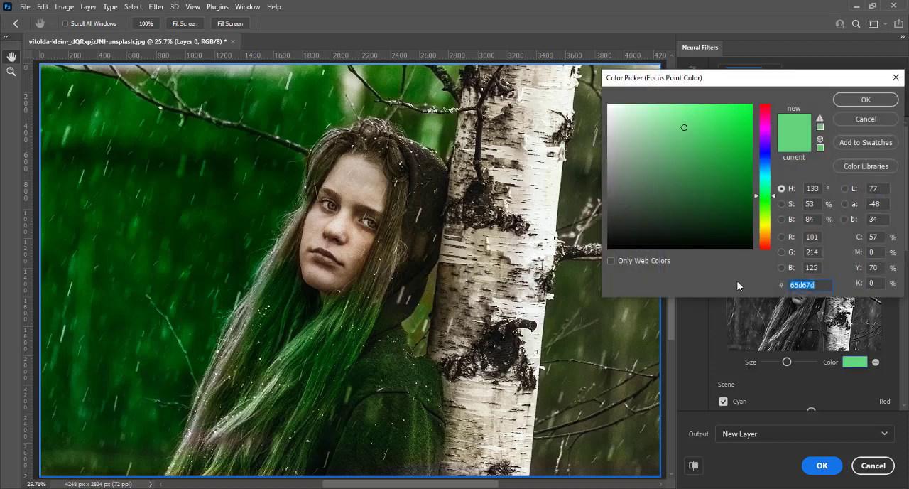
click(652, 151)
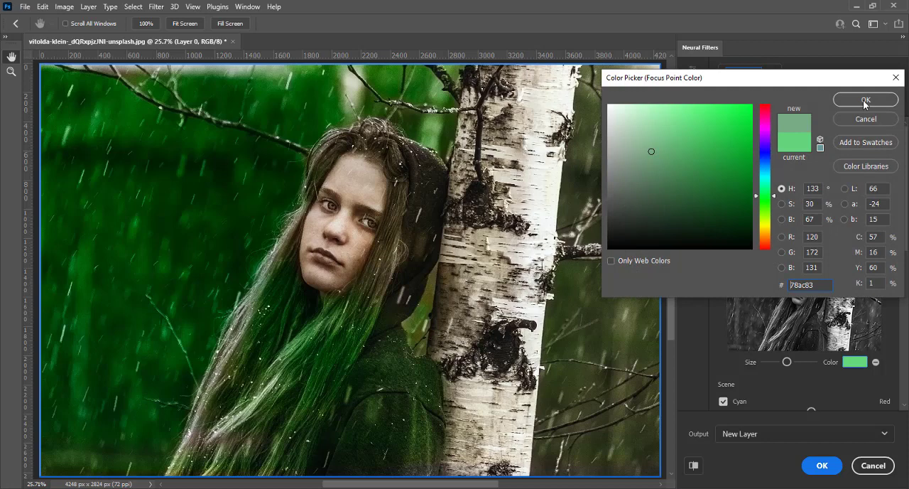
click(865, 103)
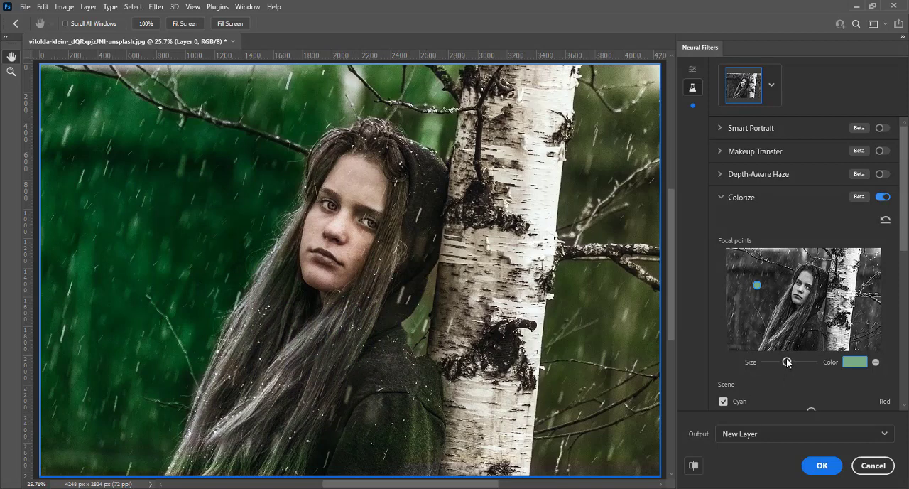
drag(786, 363, 777, 364)
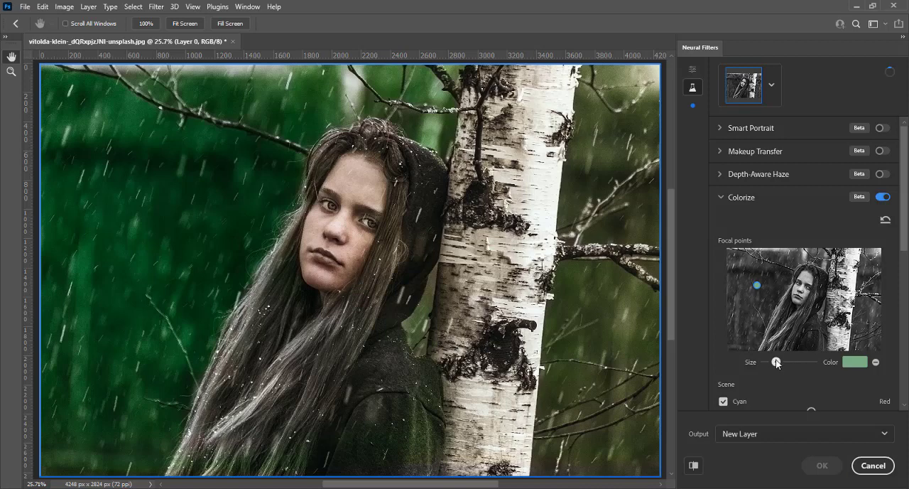
click(757, 285)
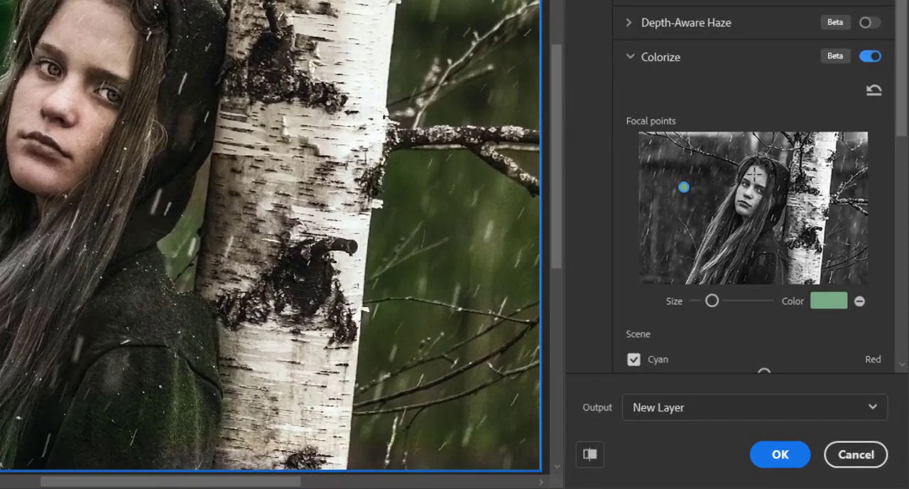
Add a second focal point on the girl's forehead and set its colour to cfb873
click(756, 174)
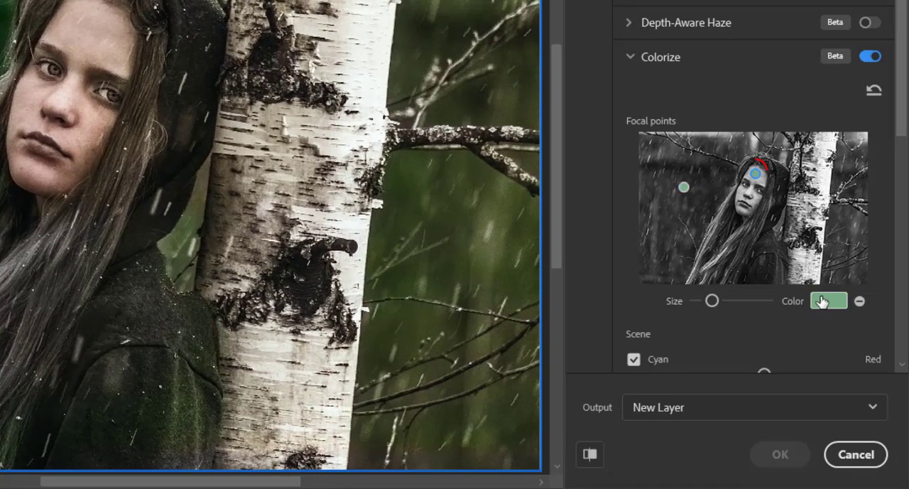
click(821, 302)
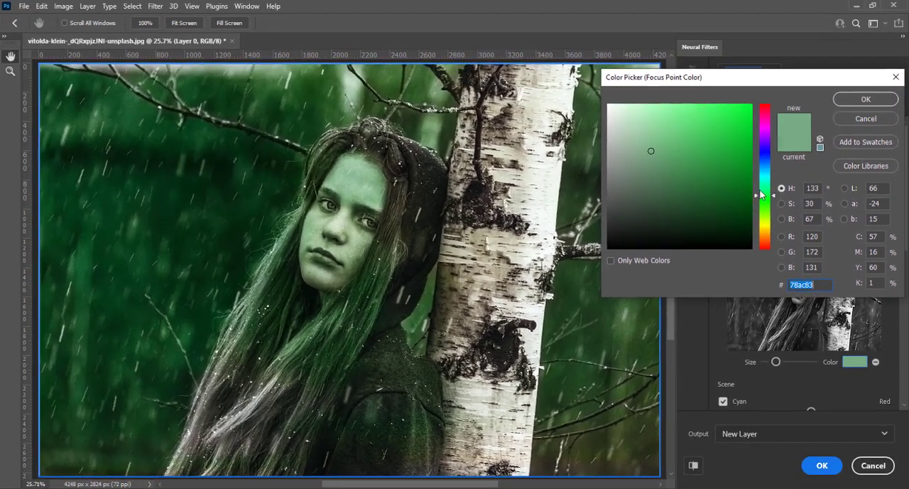
click(726, 156)
click(676, 139)
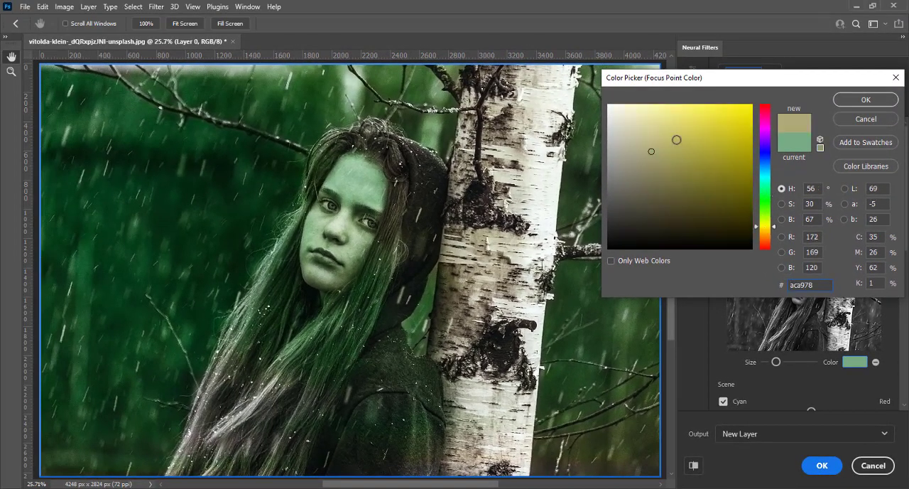
click(765, 231)
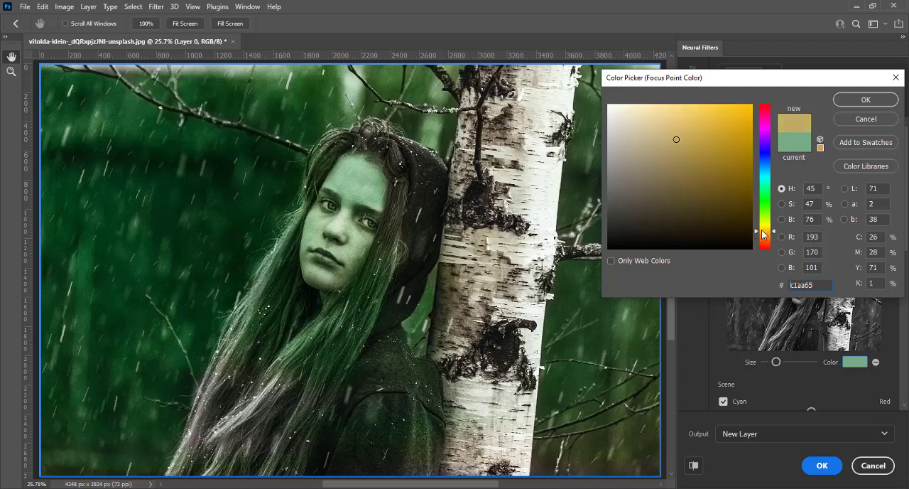
click(671, 131)
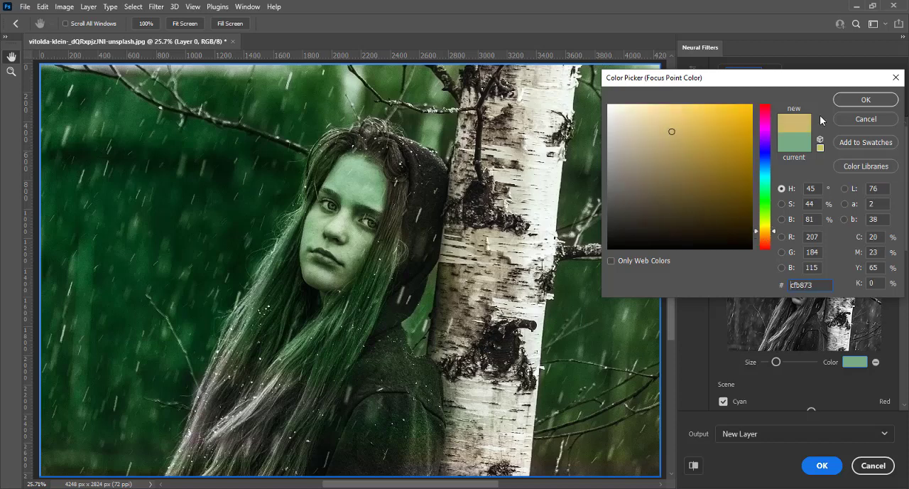
click(863, 100)
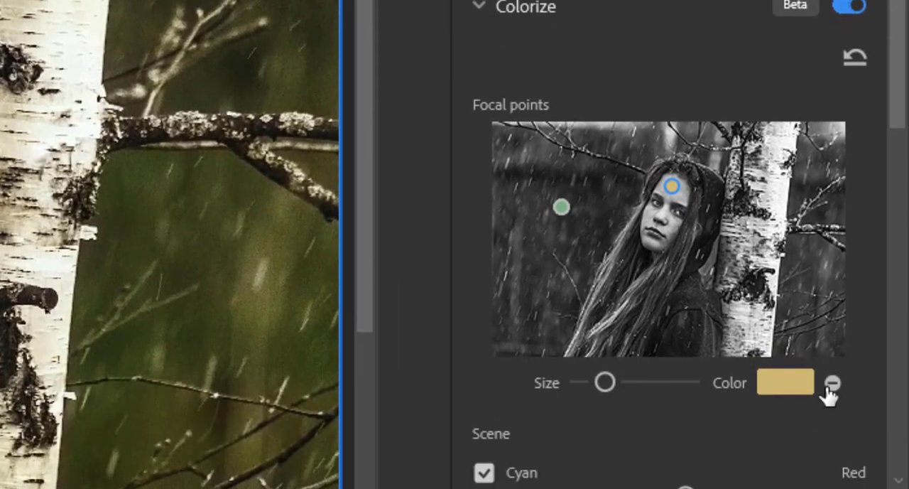
Remove the forehead focal point and the background focal point from the Colorize filter
click(833, 382)
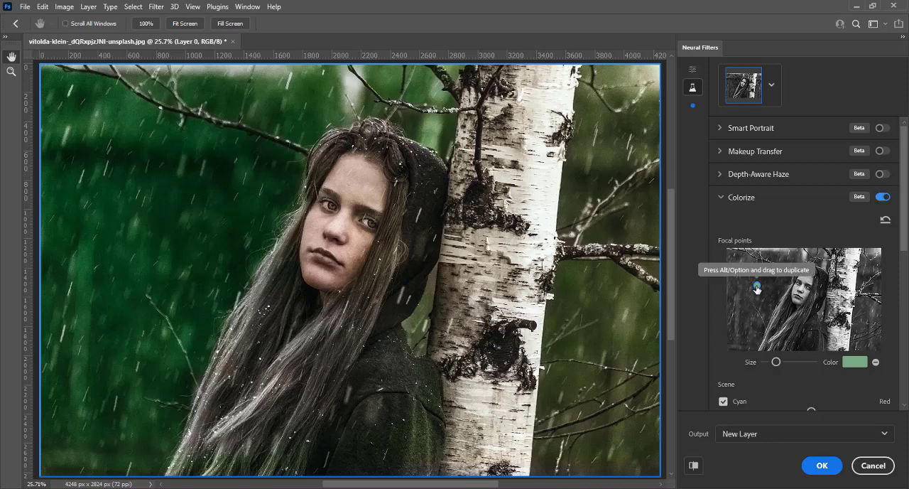
click(876, 364)
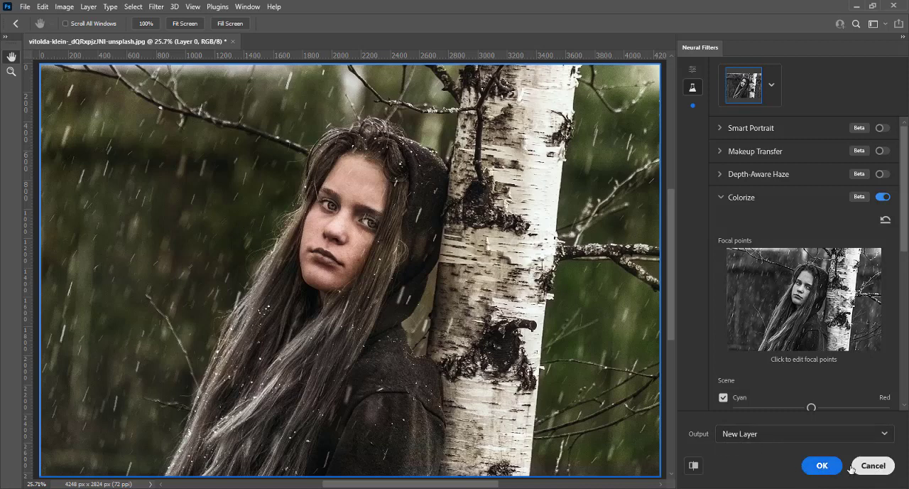
Apply the Colorize filter with the automatic colours and close the floating Properties panel
click(821, 465)
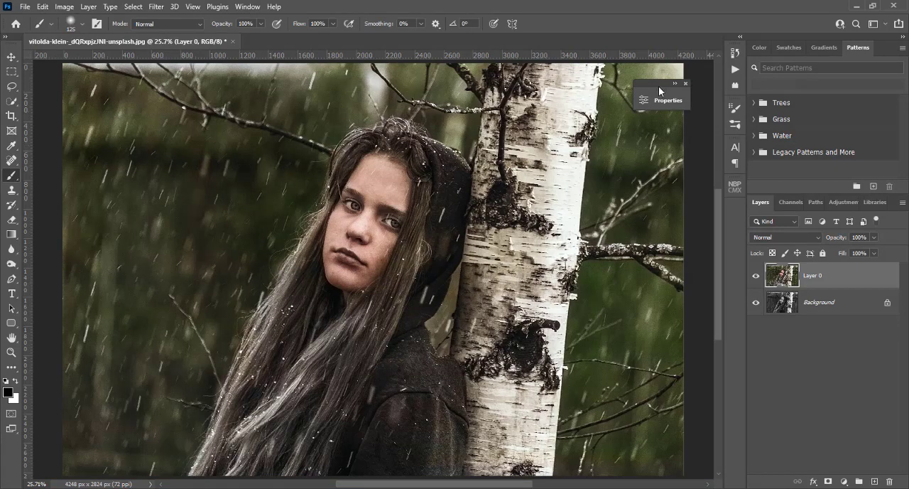
click(686, 84)
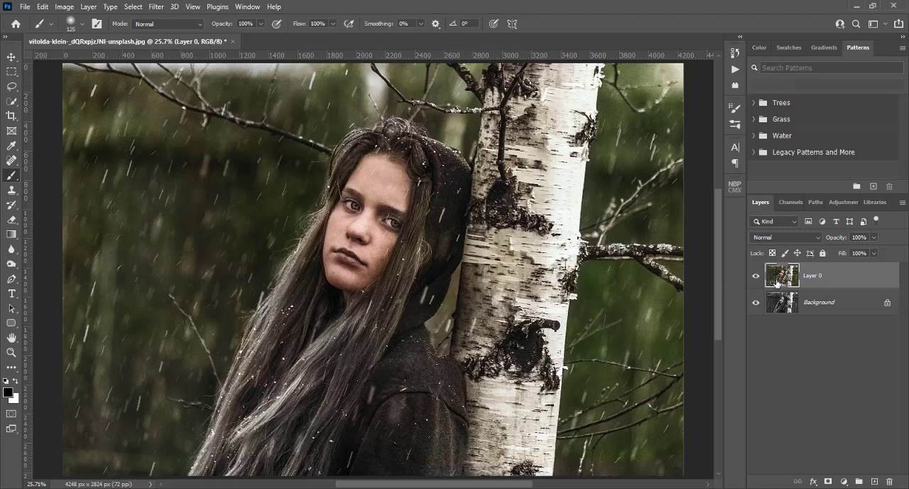
Set the colorized layer's blend mode to Color and toggle the visibility of both layers to compare the effect
click(765, 239)
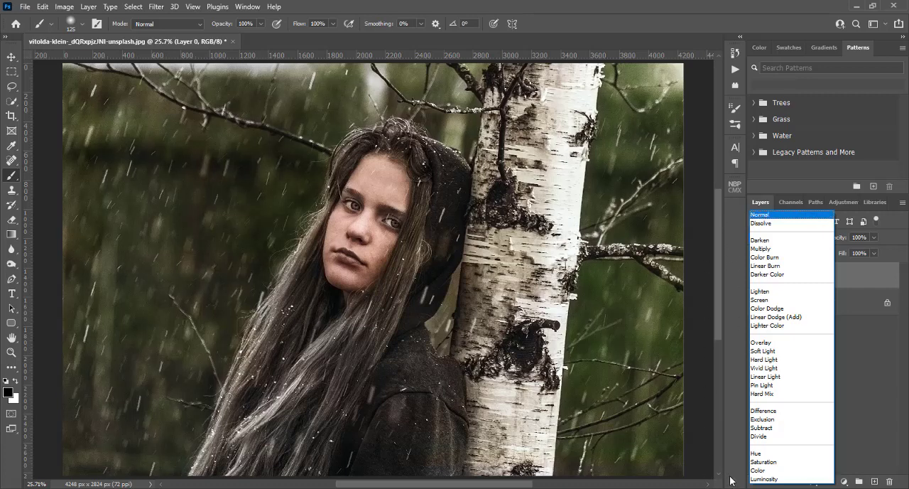
click(767, 472)
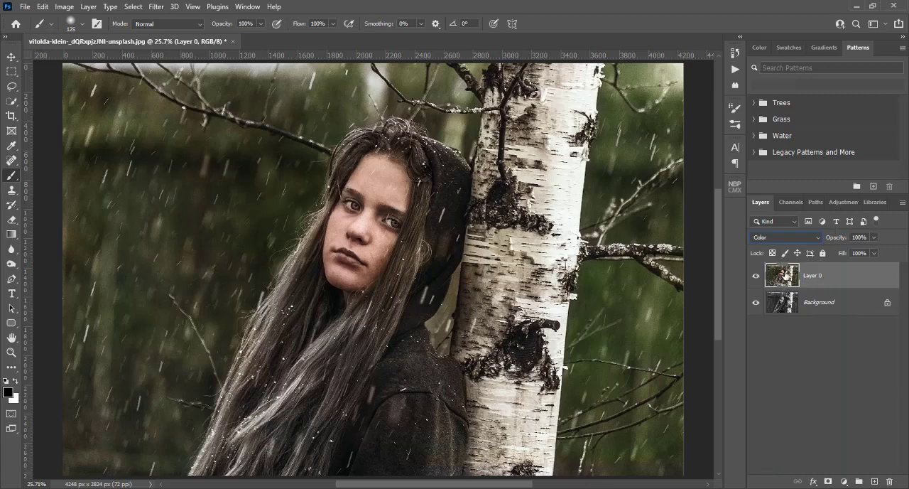
click(756, 277)
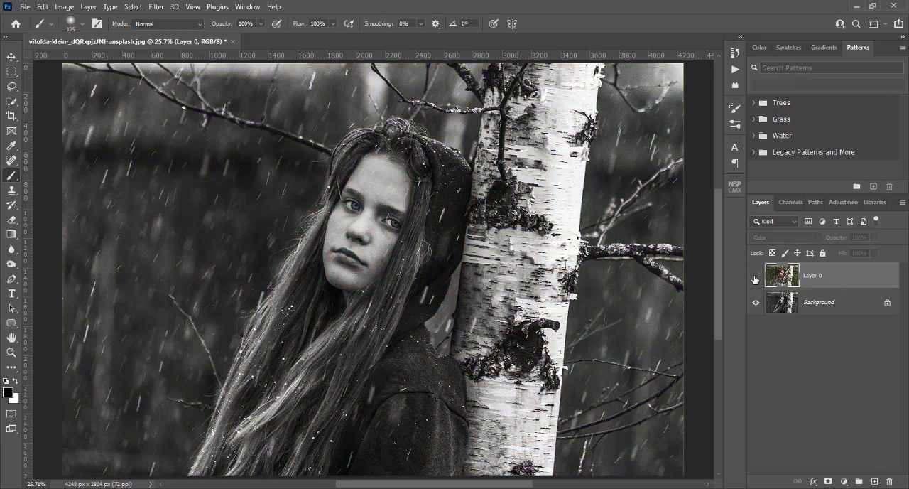
click(756, 278)
click(756, 278)
click(756, 277)
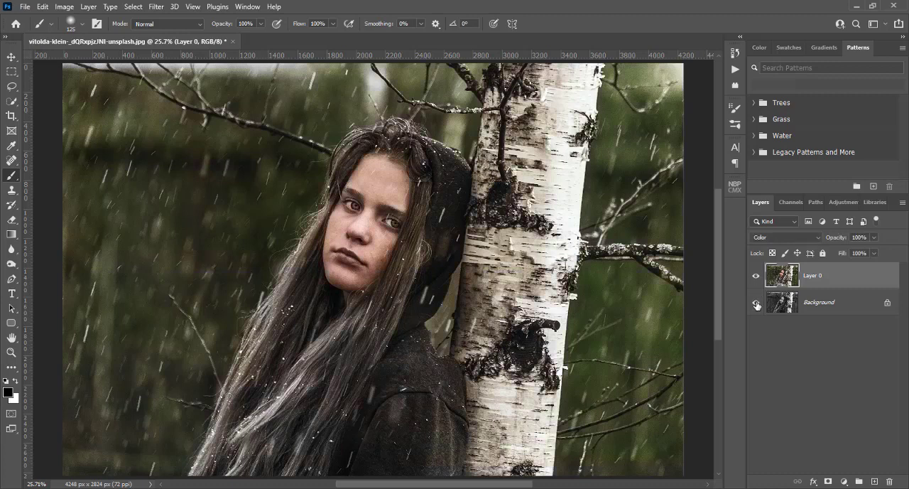
click(757, 304)
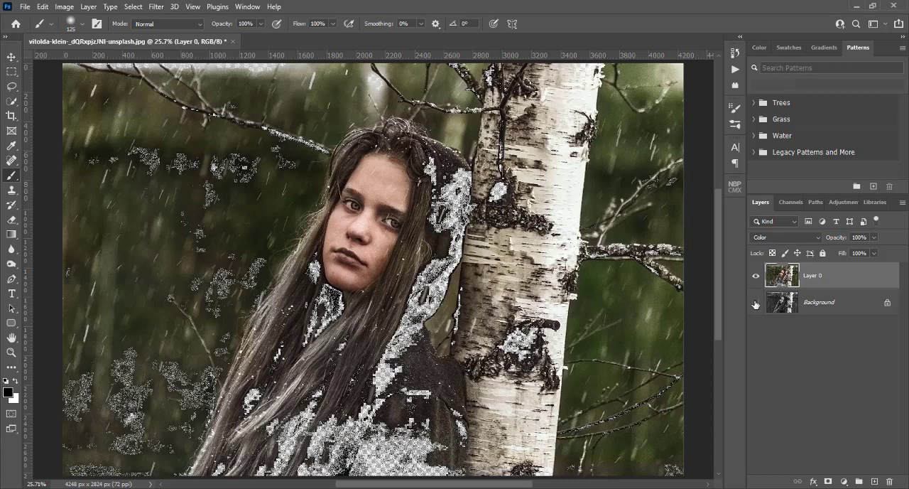
click(755, 303)
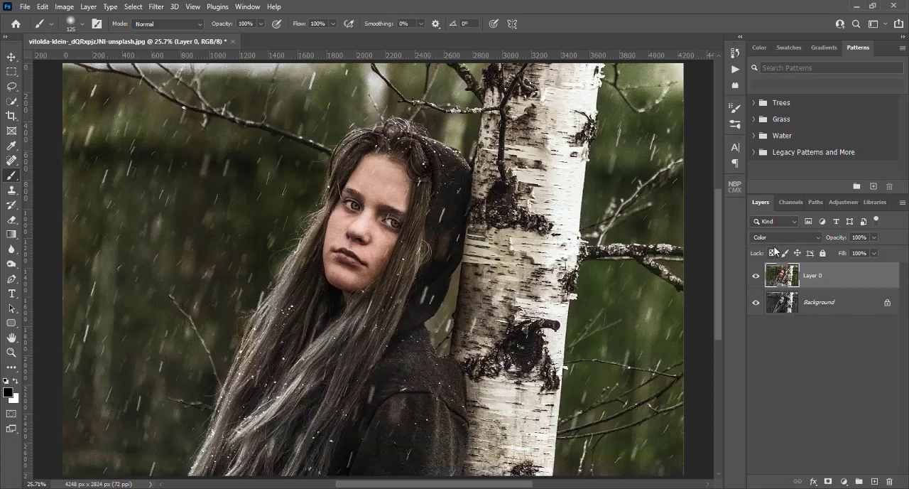
Add a Levels adjustment layer directly above the Background layer and lower its white output level to 209
click(815, 309)
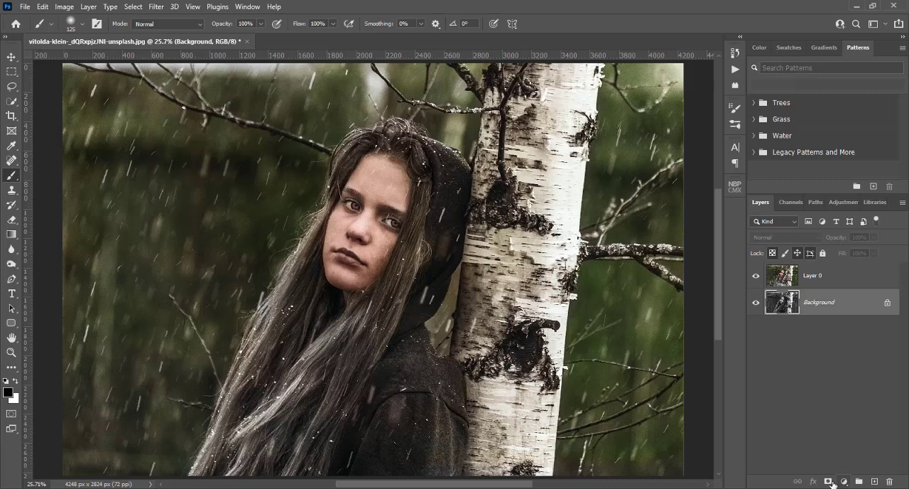
click(828, 482)
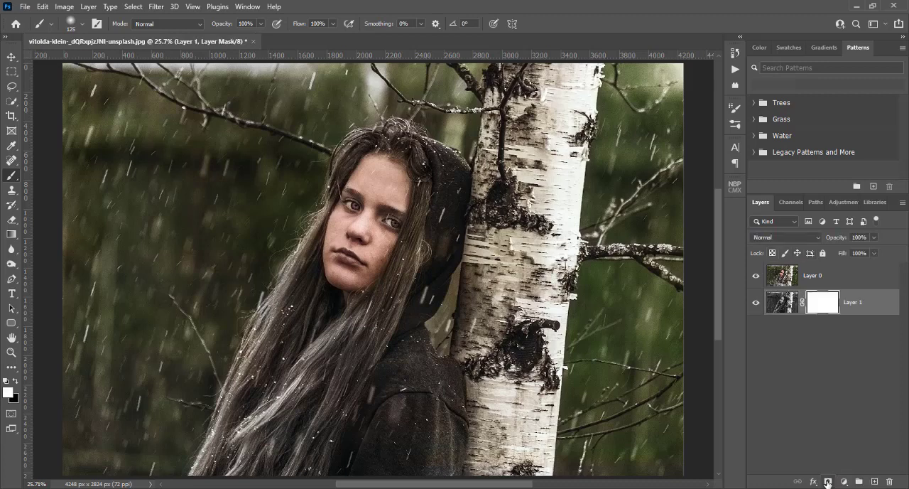
key(ctrl+z)
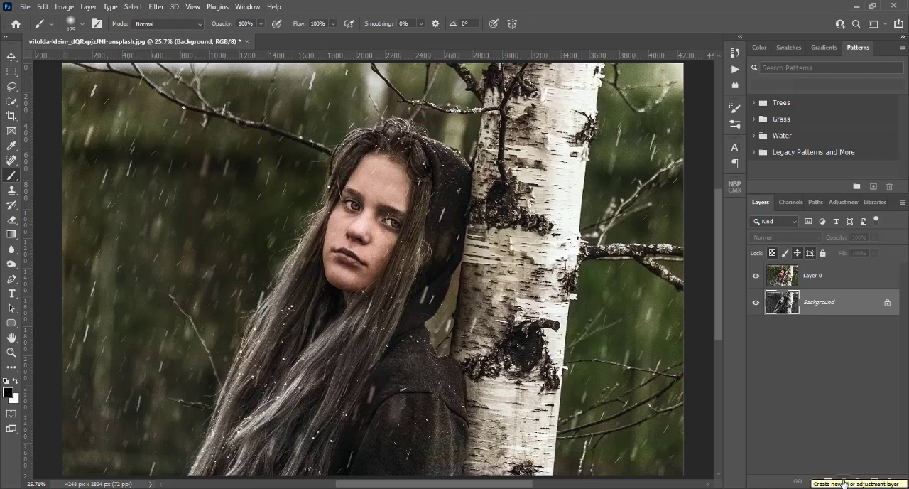
click(844, 481)
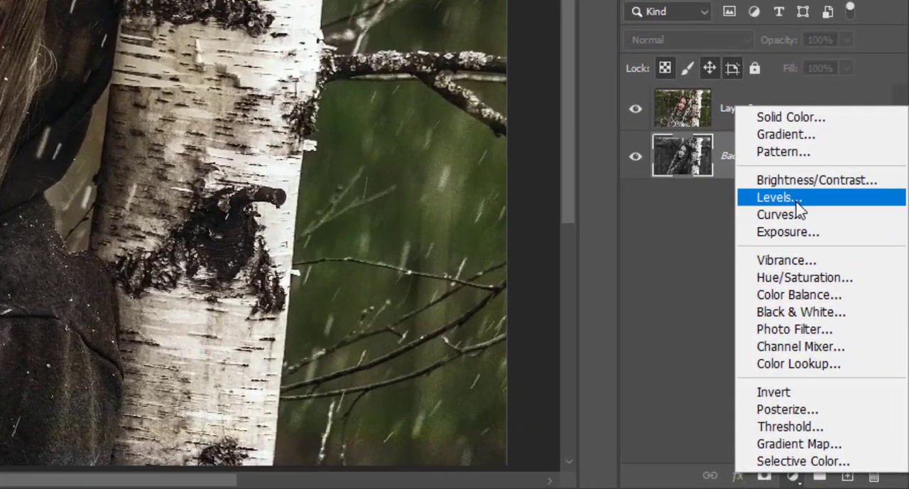
click(796, 199)
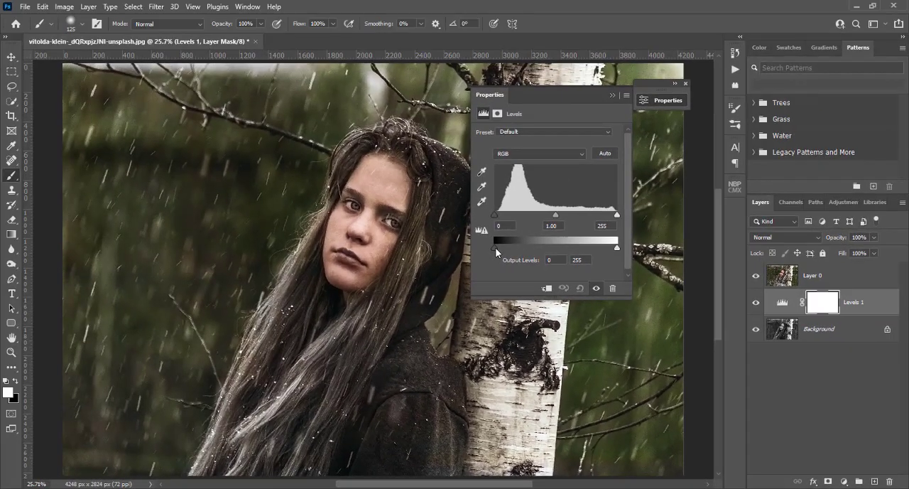
drag(370, 178, 372, 178)
drag(494, 247, 489, 245)
drag(616, 250, 595, 247)
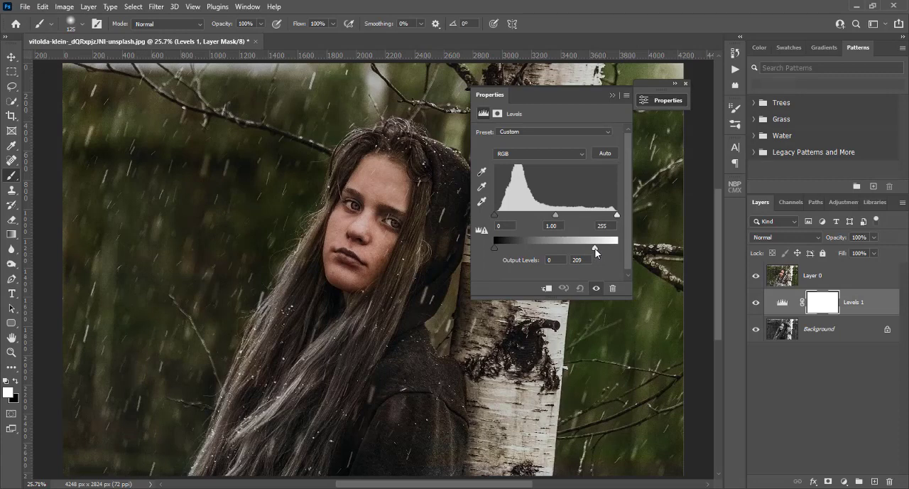
click(613, 94)
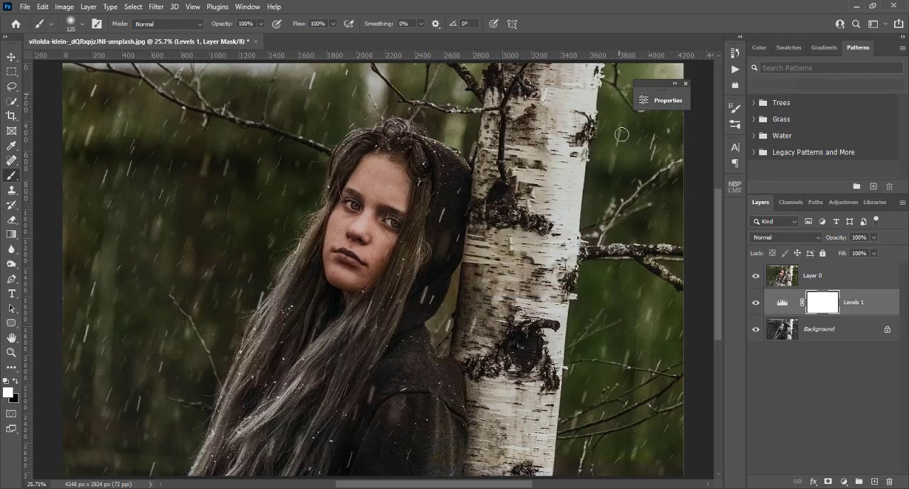
Select the colorized Layer 0 and look through the lips and skin palettes in the NBP ColourmapX presets
click(813, 277)
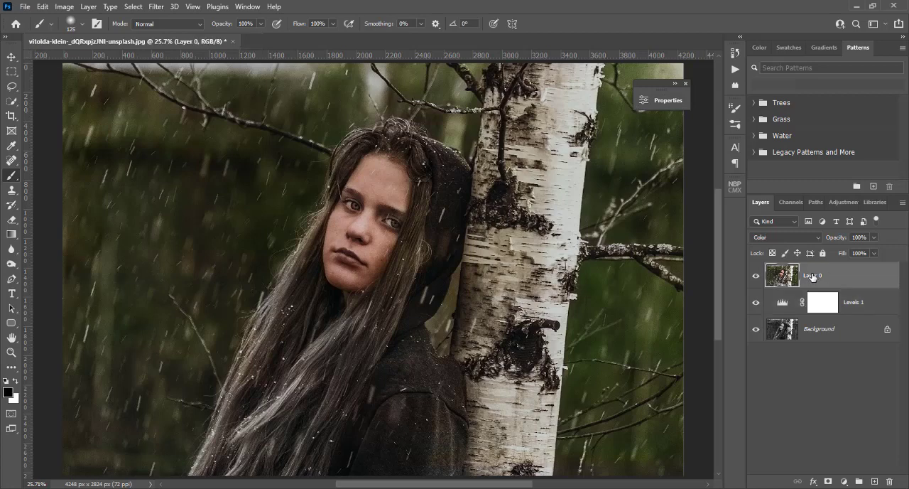
click(844, 482)
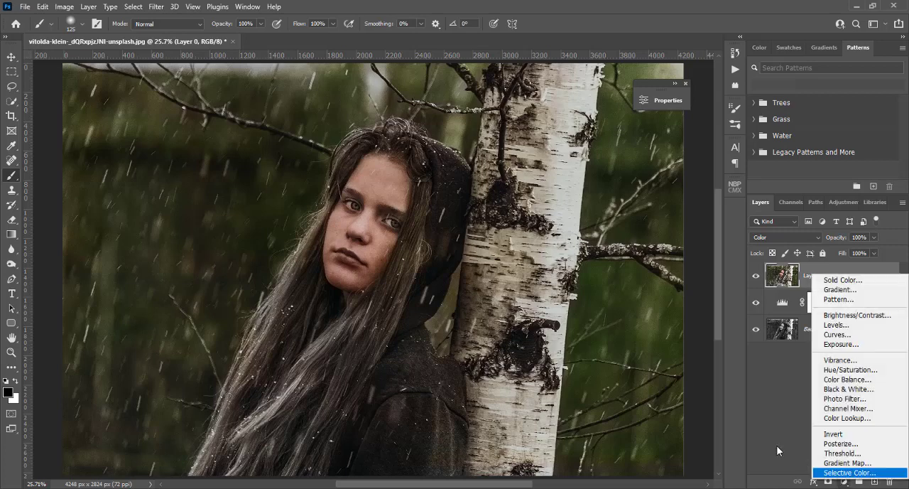
click(732, 301)
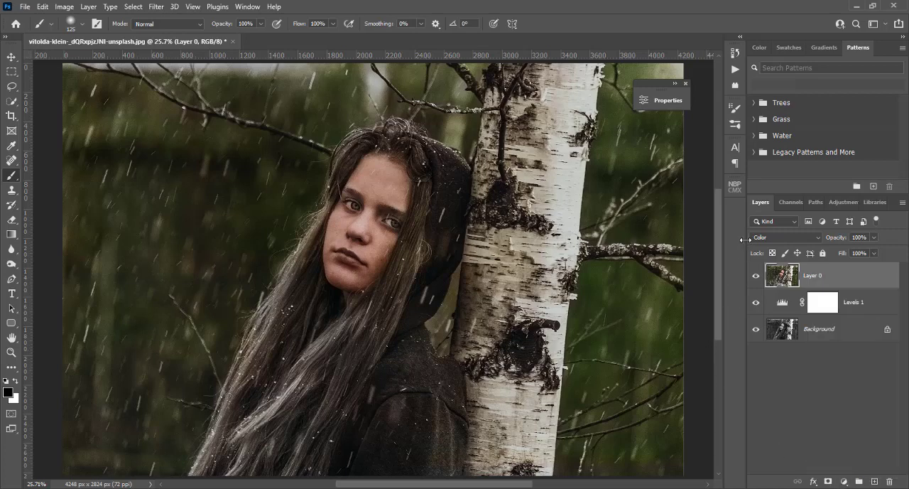
click(735, 188)
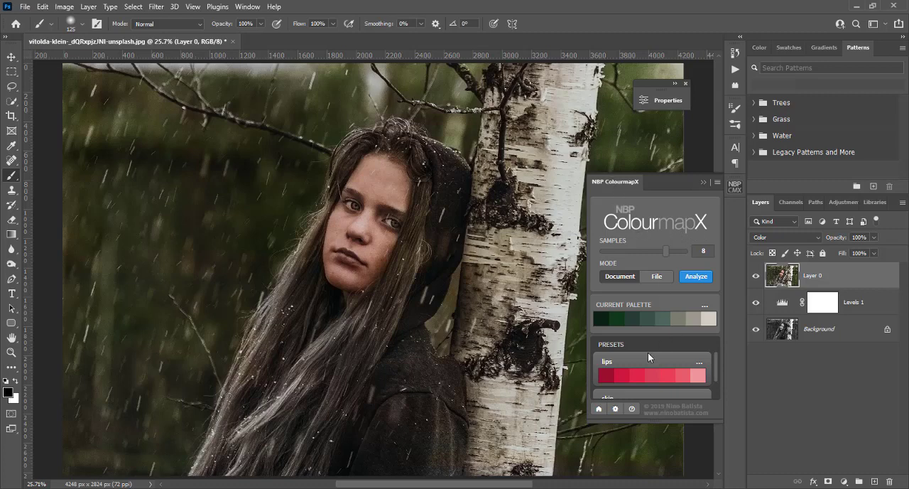
scroll(648, 357, down, 1)
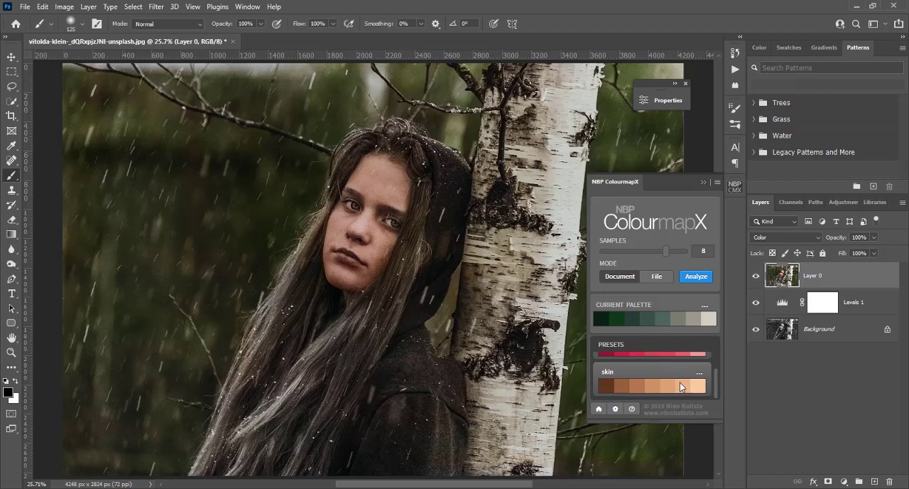
scroll(680, 382, up, 1)
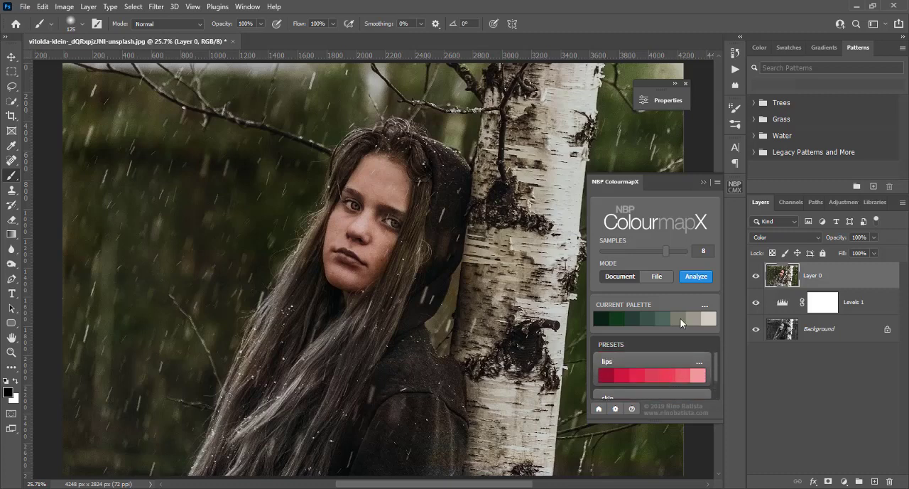
click(703, 182)
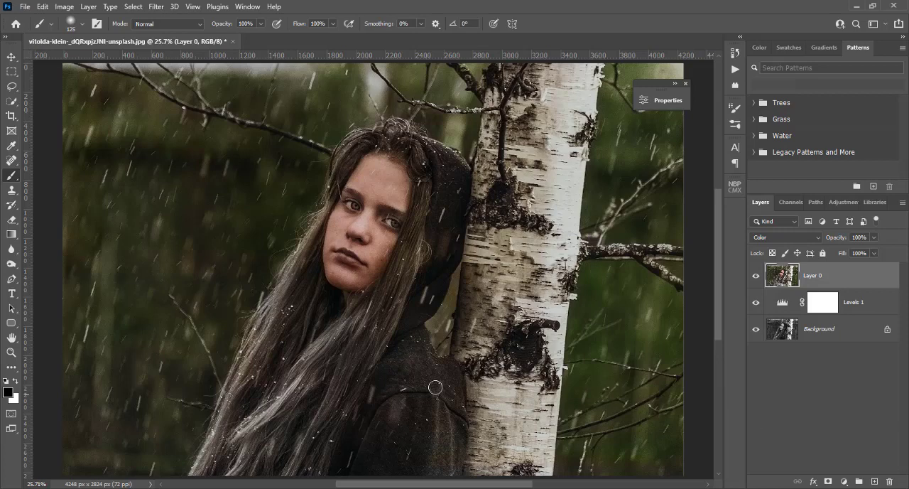
Set the foreground colour to the skin tone b08574 sampled from the girl's forehead
click(8, 392)
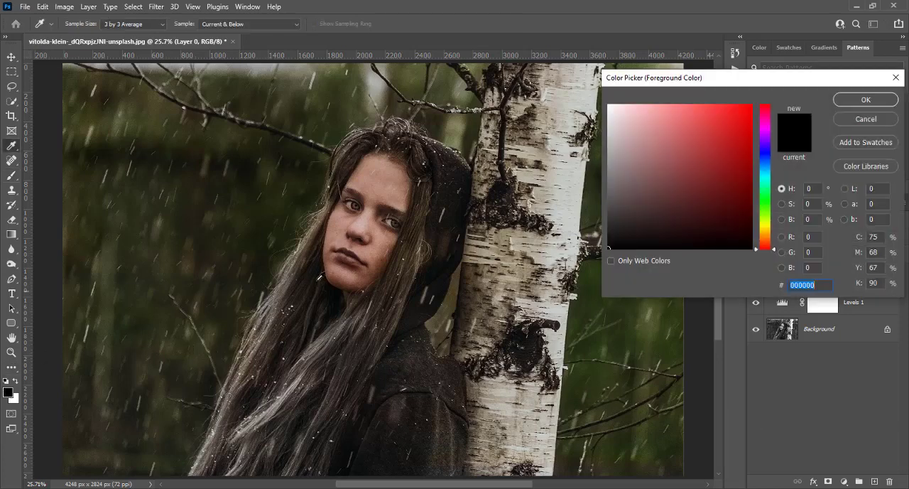
click(383, 171)
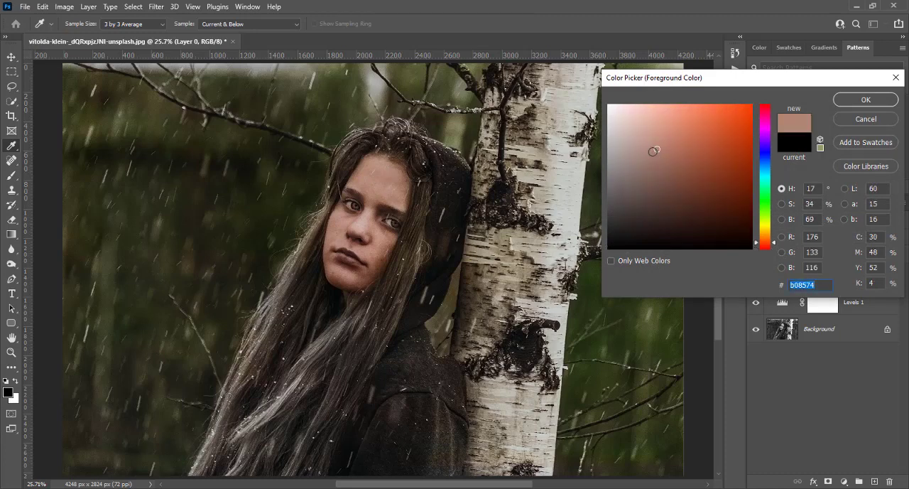
click(847, 104)
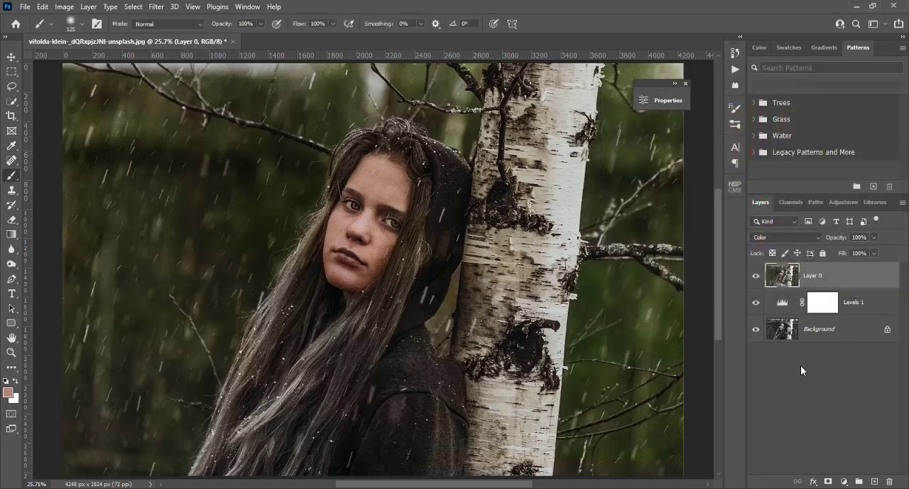
Add a Solid Color fill layer in b08574 above the colorized layer and invert its mask to black
click(845, 482)
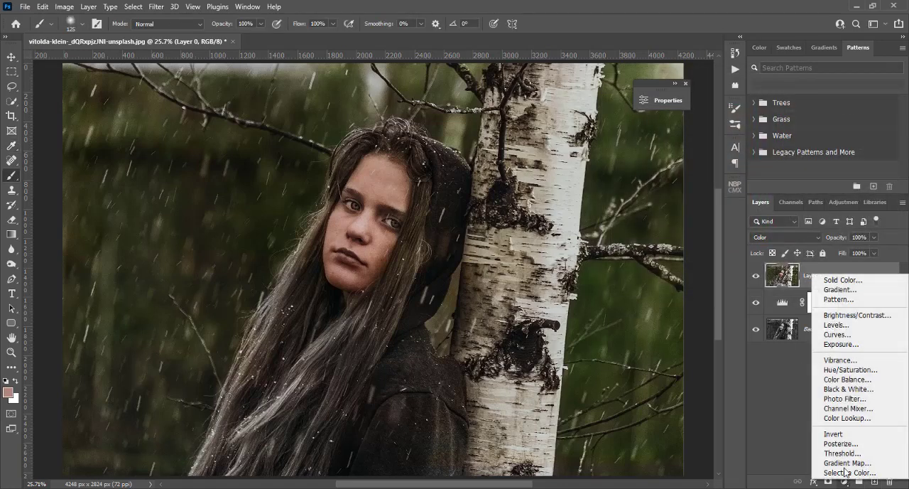
click(877, 283)
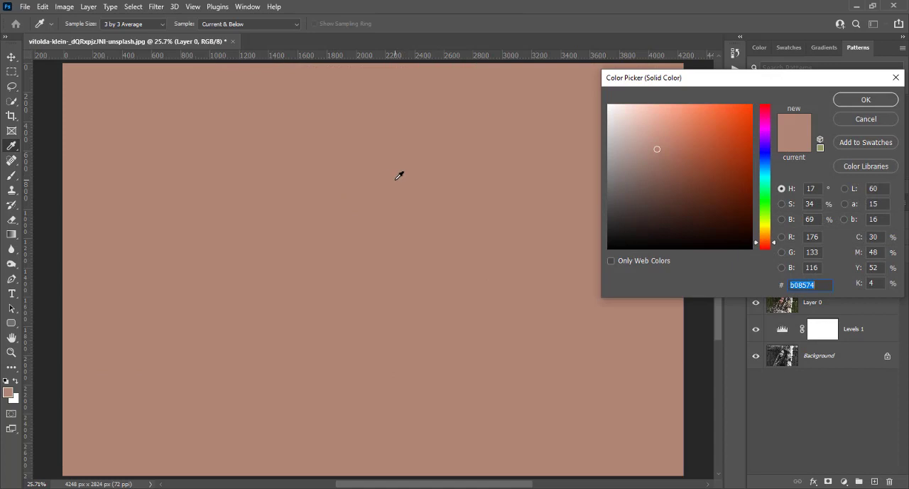
click(858, 100)
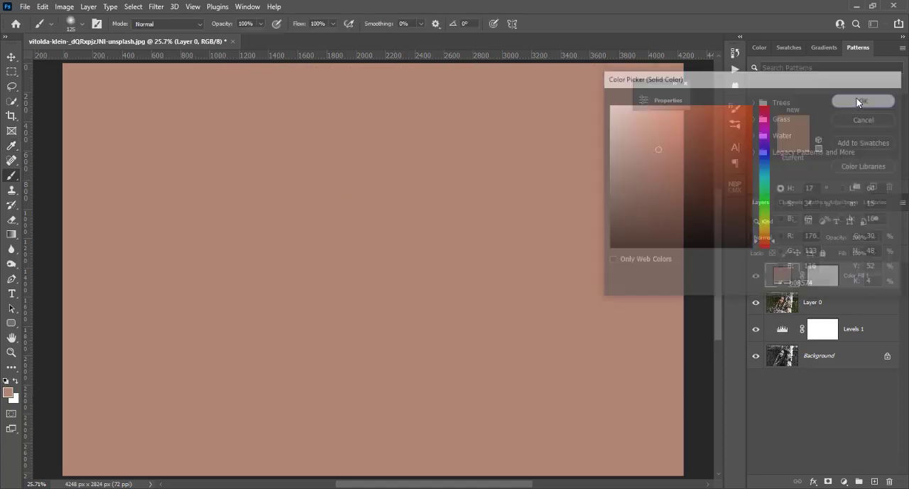
click(826, 279)
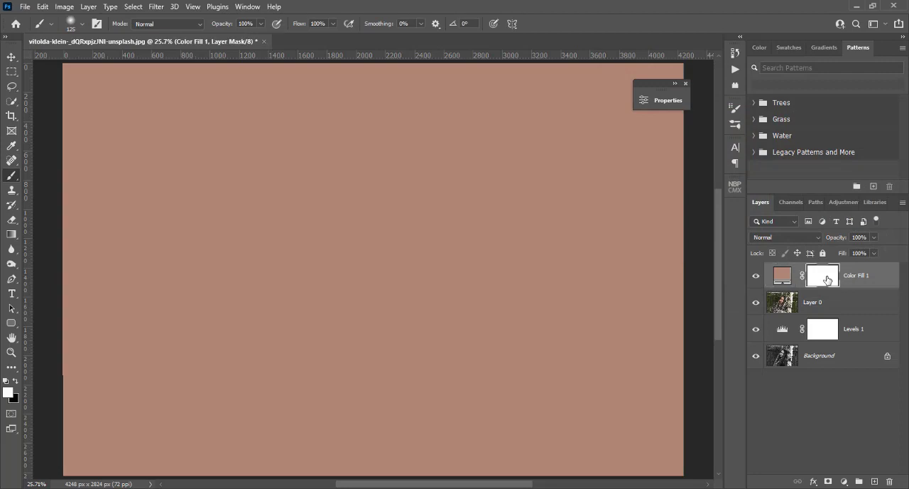
key(ctrl+i)
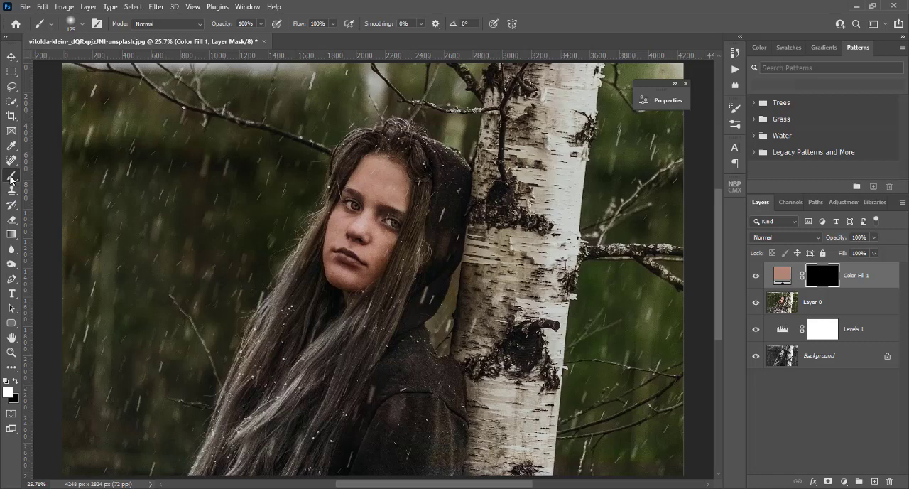
Paint the girl's whole face in white on the colour fill's mask and set the fill layer's blend mode to Color
key(ctrl+plus)
key(ctrl+plus)
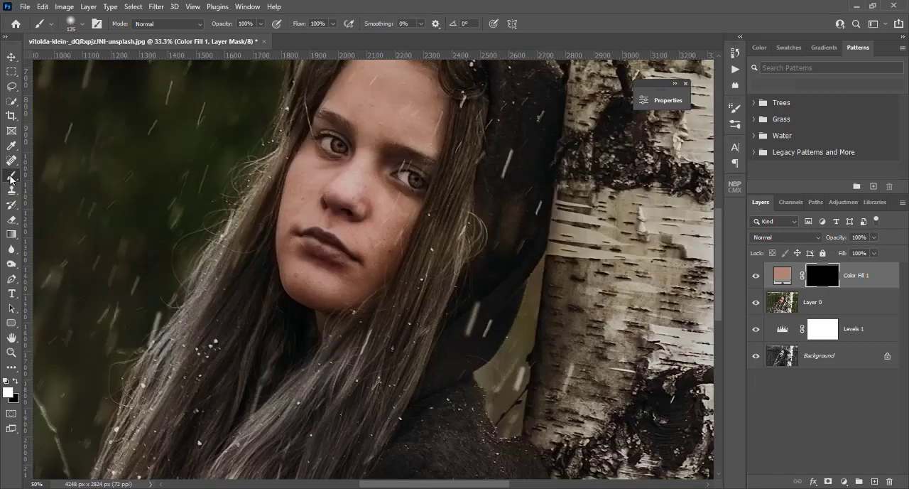
scroll(109, 154, up, 2)
scroll(431, 320, up, 2)
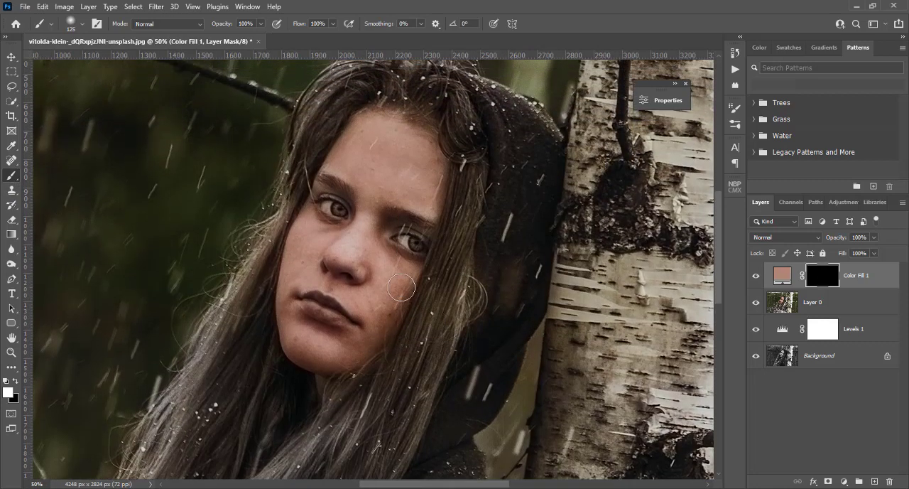
mouse_move(367, 213)
mouse_down()
mouse_move(380, 166)
mouse_move(348, 272)
mouse_move(353, 211)
mouse_move(328, 250)
mouse_move(343, 199)
mouse_move(325, 219)
mouse_move(356, 160)
mouse_move(300, 274)
mouse_move(298, 362)
mouse_move(333, 371)
mouse_move(365, 357)
mouse_move(395, 287)
mouse_move(382, 328)
mouse_move(387, 322)
mouse_move(414, 230)
mouse_move(398, 293)
mouse_move(421, 246)
mouse_move(407, 270)
mouse_move(394, 243)
mouse_move(397, 213)
mouse_move(378, 256)
mouse_move(371, 248)
mouse_move(390, 226)
mouse_move(391, 244)
mouse_move(395, 168)
mouse_move(378, 154)
mouse_move(397, 149)
mouse_move(419, 166)
mouse_move(419, 193)
mouse_move(423, 179)
mouse_move(430, 186)
mouse_move(412, 280)
mouse_up()
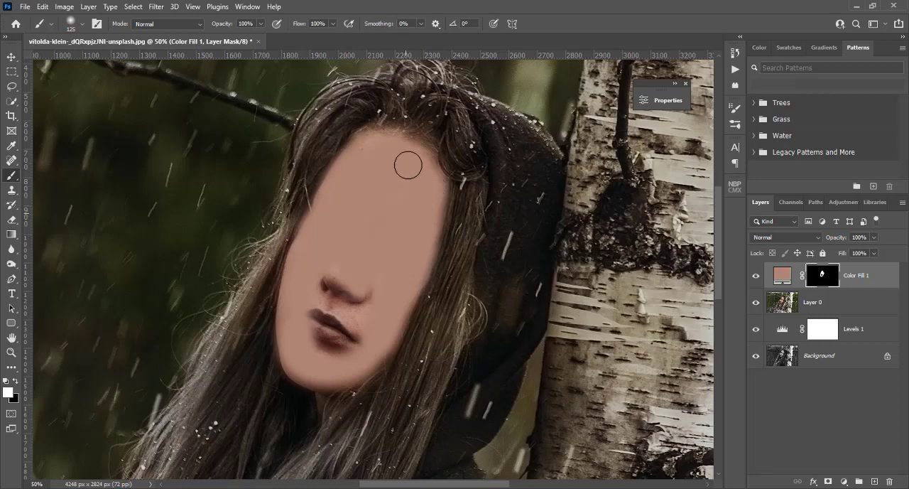
mouse_move(336, 299)
mouse_down()
mouse_move(311, 322)
mouse_move(333, 327)
mouse_move(351, 283)
mouse_move(357, 302)
mouse_move(344, 349)
mouse_move(336, 347)
mouse_move(372, 331)
mouse_move(376, 271)
mouse_move(361, 308)
mouse_move(326, 345)
mouse_move(317, 336)
mouse_move(349, 330)
mouse_move(376, 206)
mouse_up()
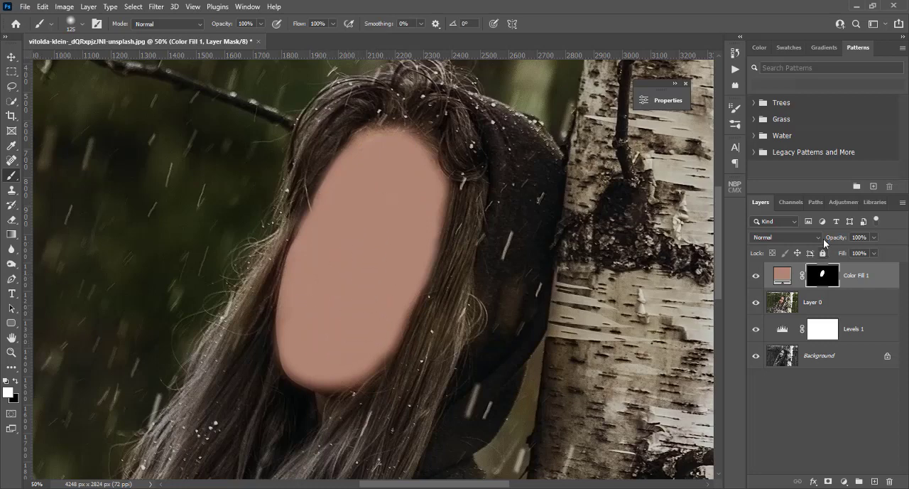
click(800, 237)
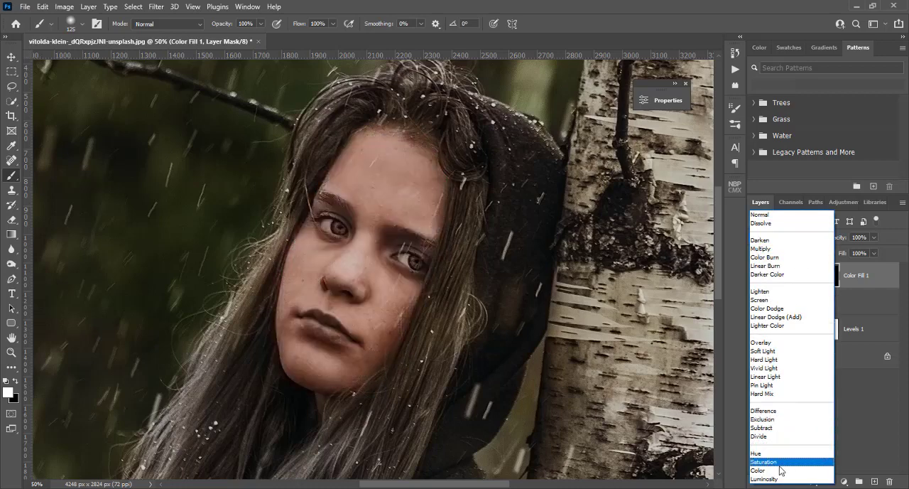
click(780, 470)
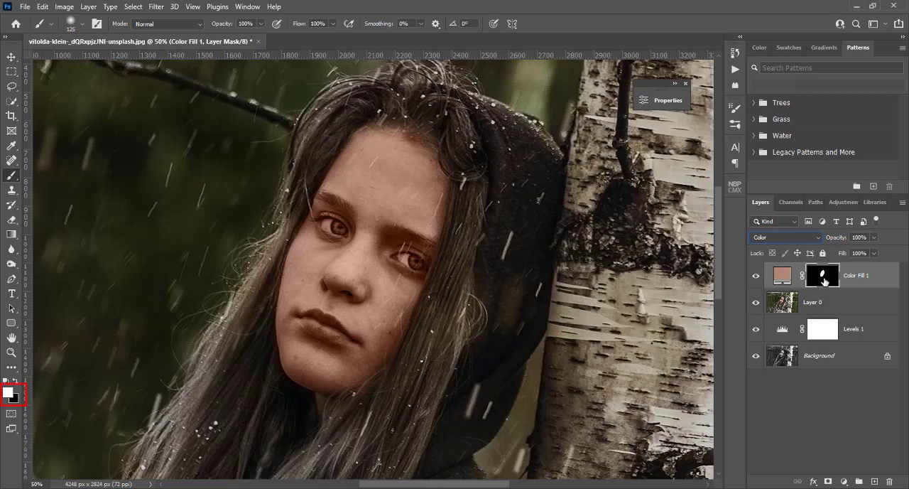
Paint black with a smaller 80 px brush over the eyes, eyebrows and lips on the colour fill's mask
click(16, 381)
key(bracketleft)
key(bracketleft)
click(339, 228)
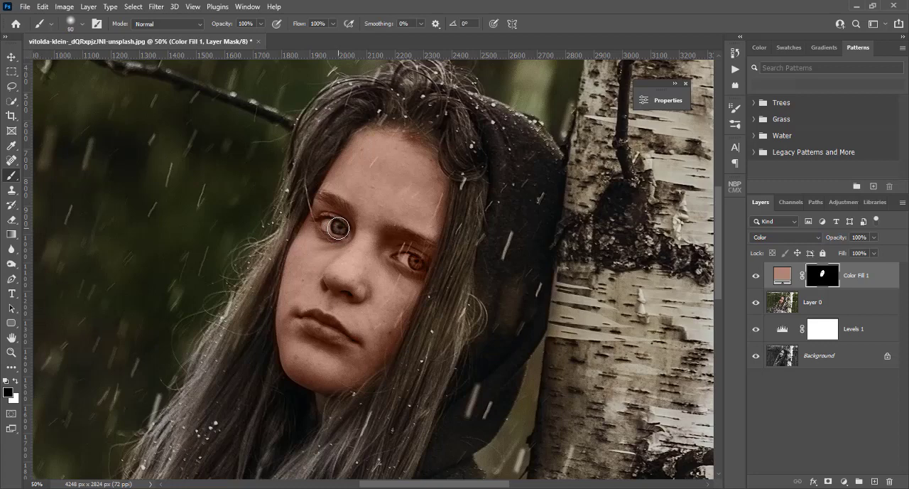
click(416, 262)
drag(390, 235, 429, 246)
drag(347, 218, 324, 200)
mouse_move(295, 312)
mouse_down()
mouse_move(305, 333)
mouse_move(309, 319)
mouse_move(336, 332)
mouse_move(314, 318)
mouse_up()
Switch the foreground colour back to white and lower the skin colour fill layer's opacity to 73%
key(x)
click(875, 239)
drag(876, 253, 845, 255)
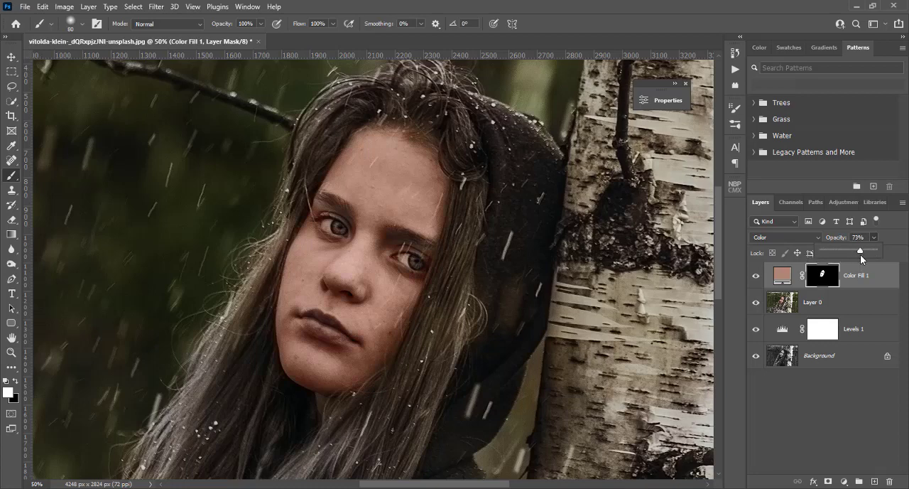
Add a pure red ff0000 Solid Color fill layer above the skin colour fill and invert its mask to black
click(782, 277)
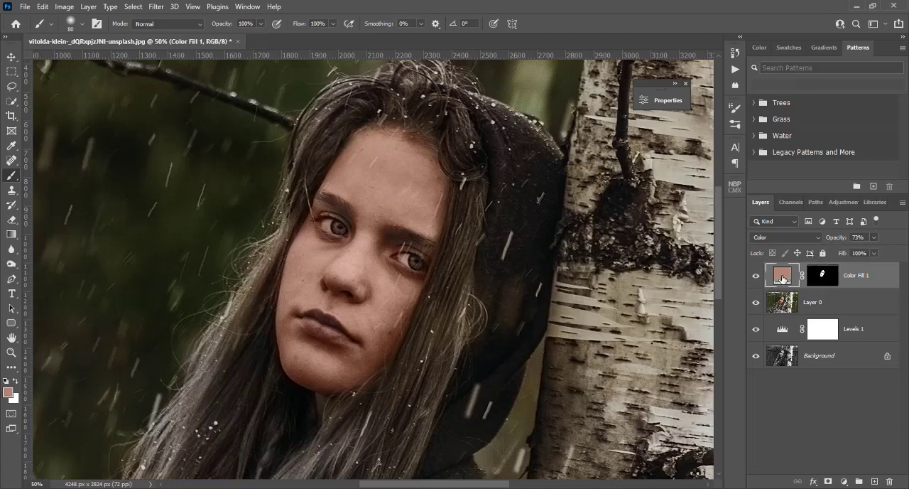
click(843, 481)
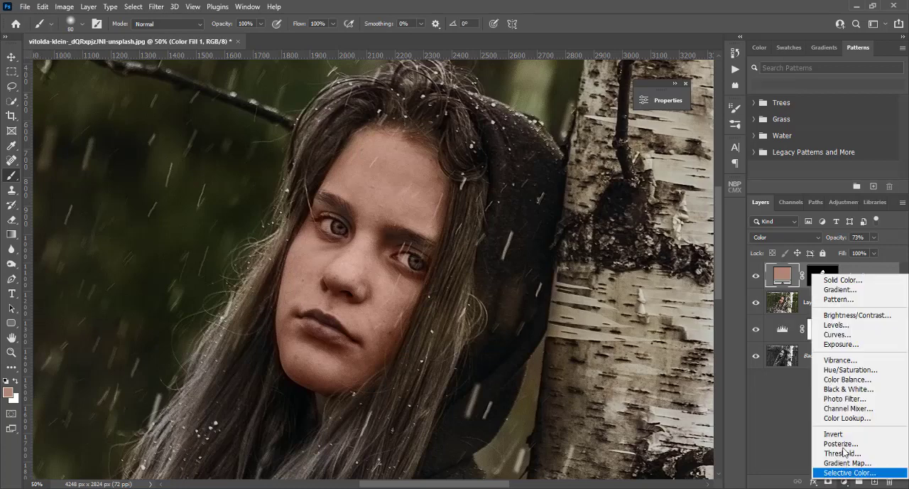
click(824, 280)
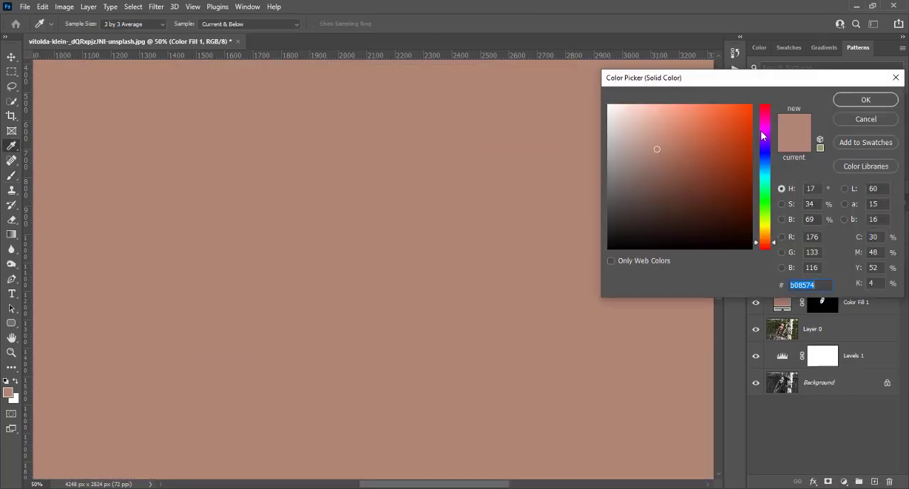
drag(757, 245, 752, 265)
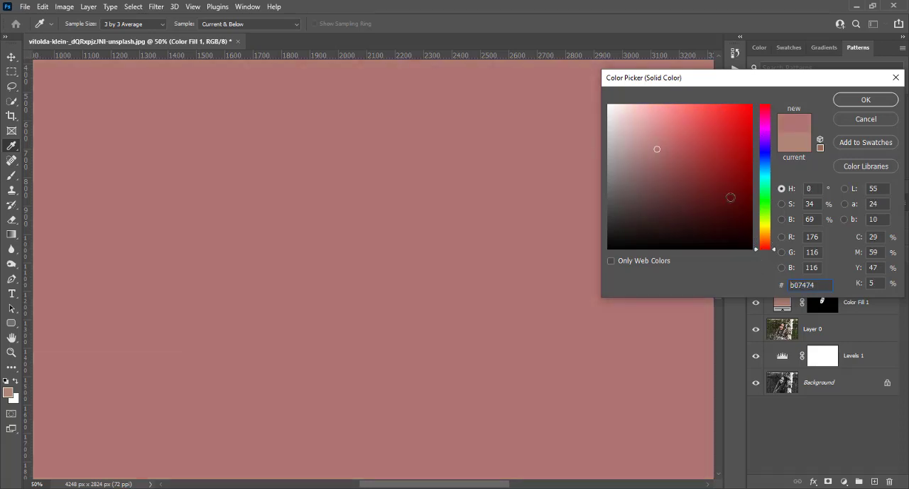
mouse_move(731, 197)
mouse_down()
mouse_move(723, 115)
mouse_move(728, 104)
mouse_move(756, 104)
mouse_up()
click(844, 102)
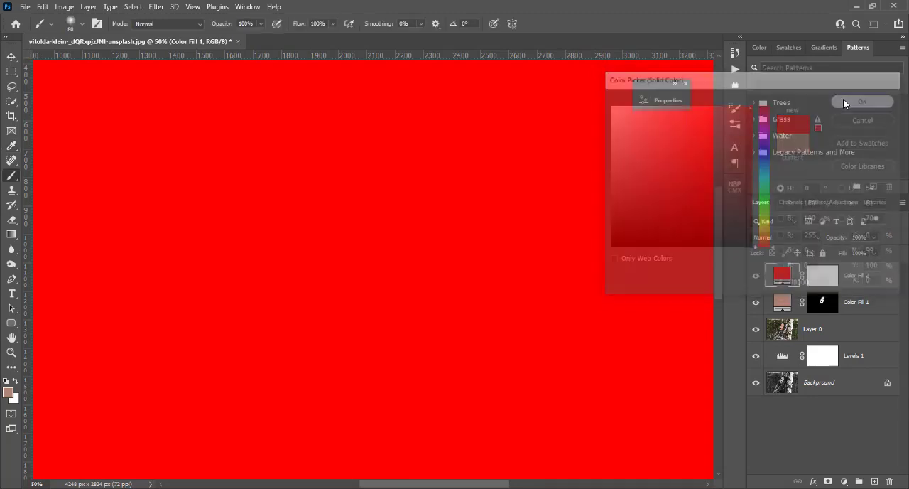
click(824, 276)
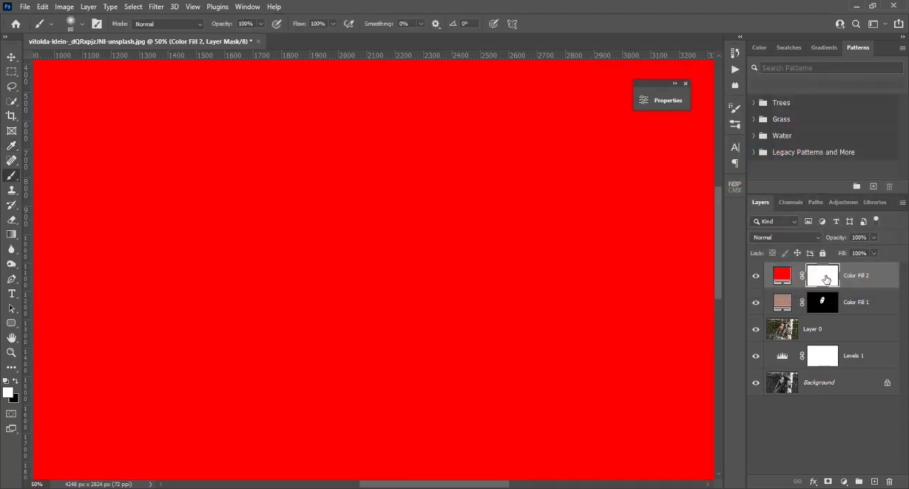
key(ctrl+i)
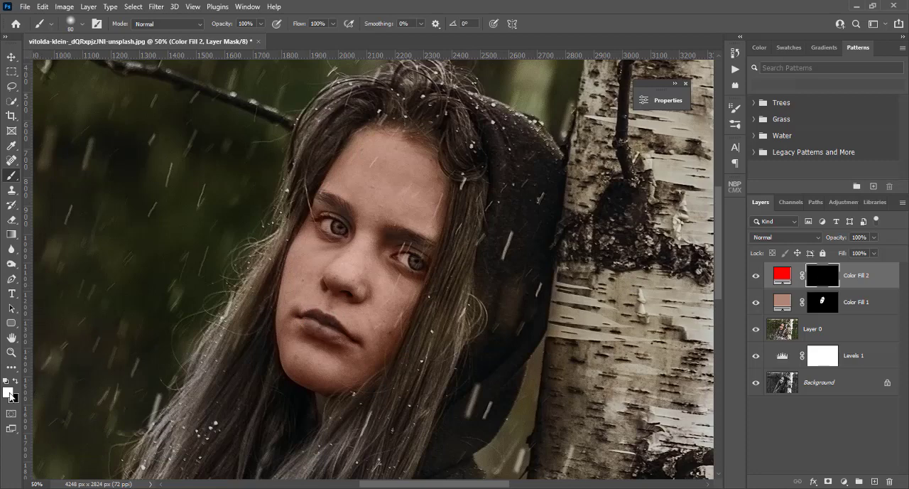
Paint the girl's lips in white with a 40 px brush on the red fill's mask and set the layer's blend mode to Color
key(bracketleft)
key(bracketleft)
key(bracketleft)
drag(331, 333, 327, 331)
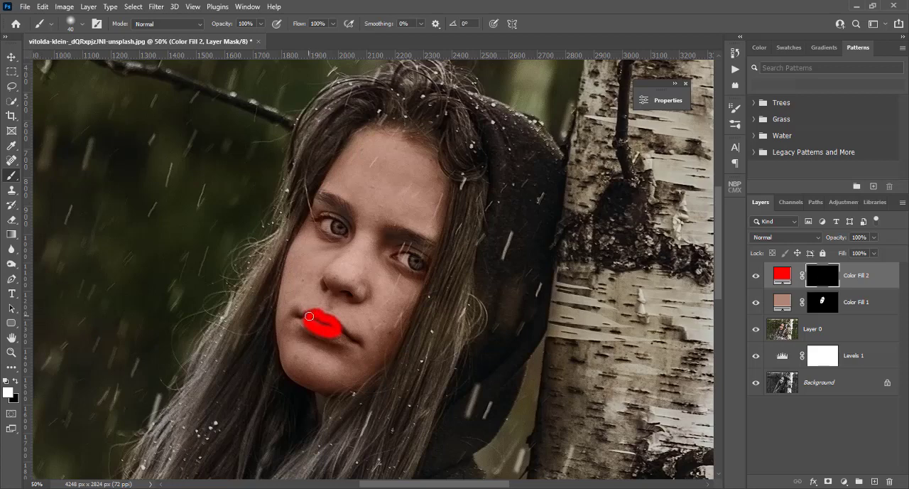
click(784, 237)
click(781, 470)
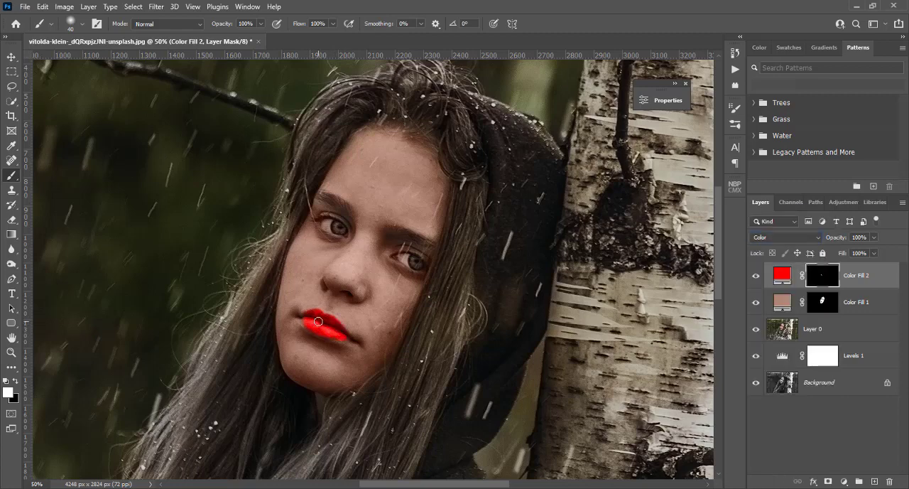
Try several muted reds for the lip colour fill and set its colour to 974444
double_click(782, 275)
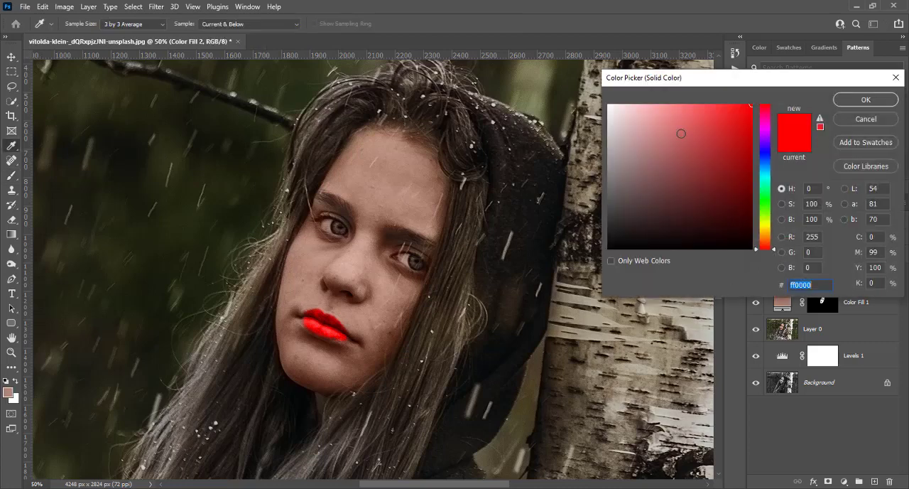
click(680, 133)
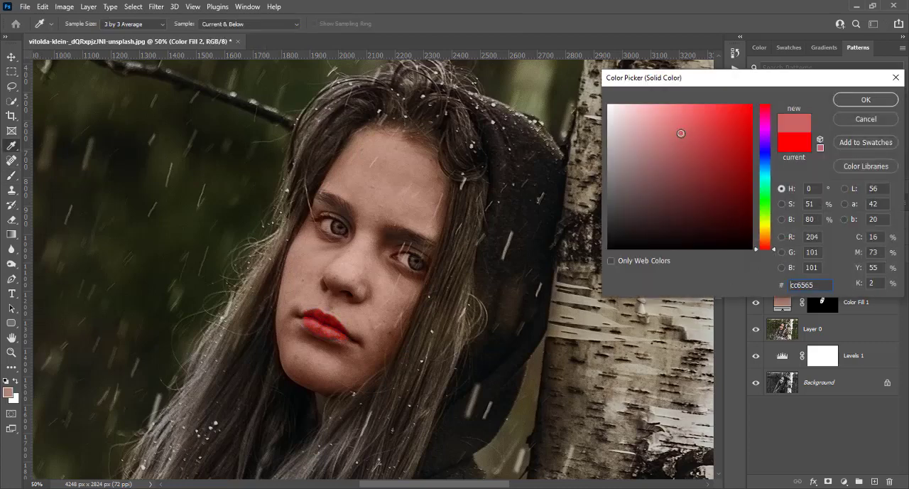
click(689, 145)
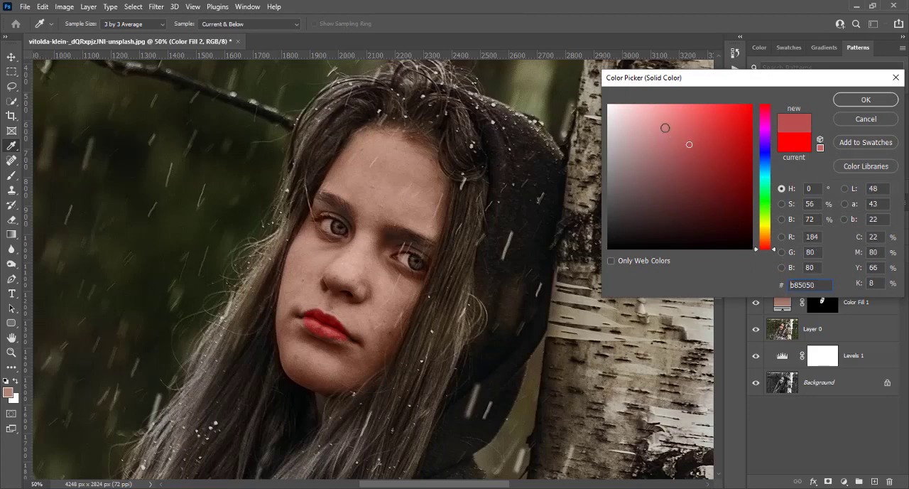
click(665, 128)
click(683, 144)
click(693, 154)
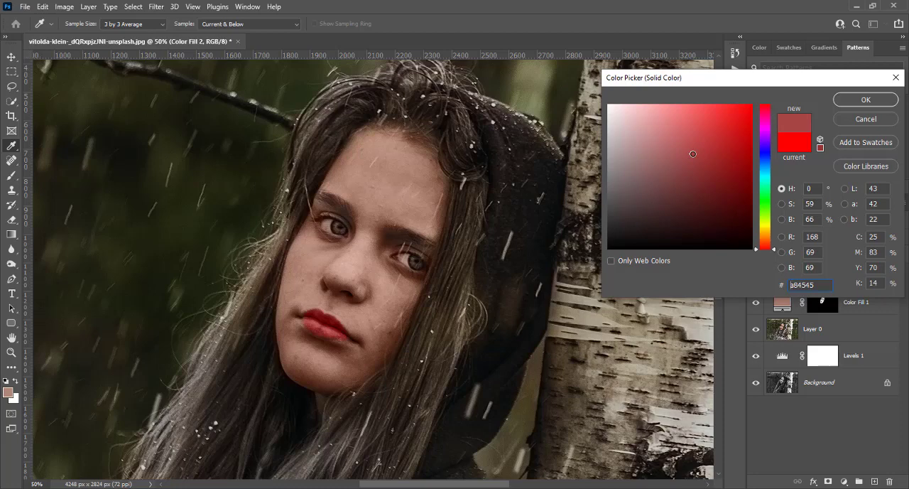
click(681, 163)
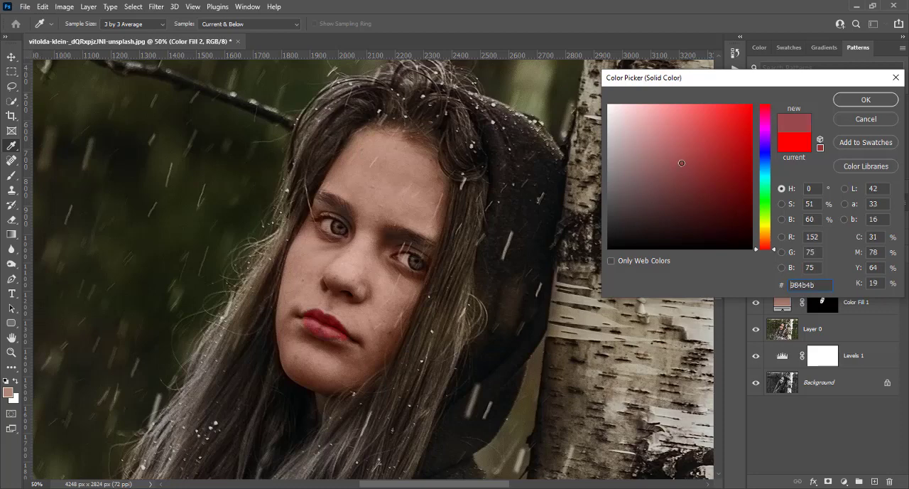
click(697, 142)
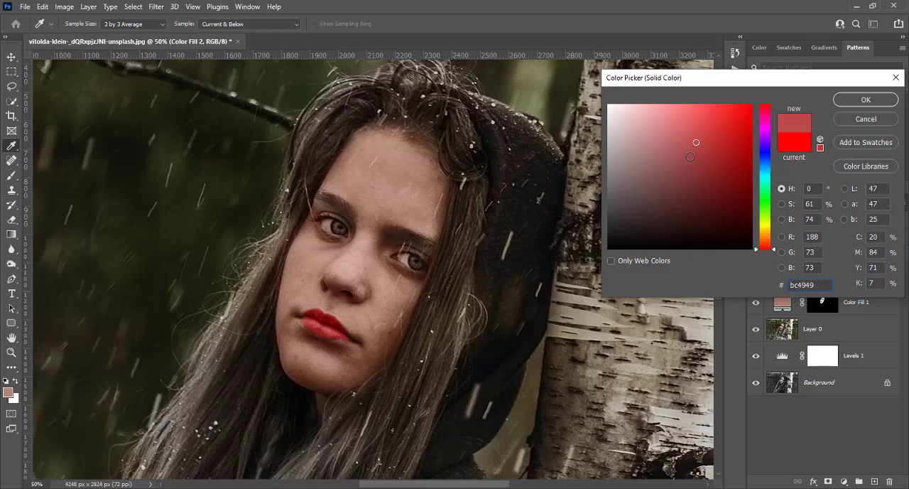
click(690, 156)
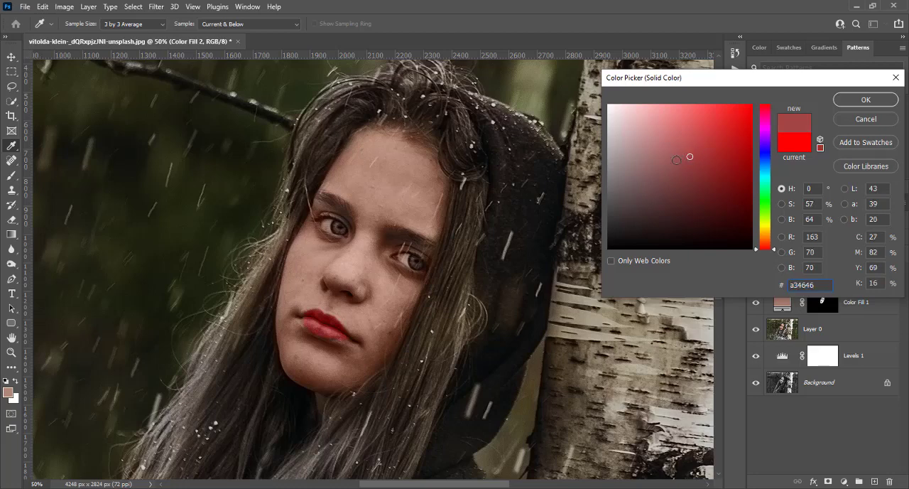
click(676, 160)
click(694, 160)
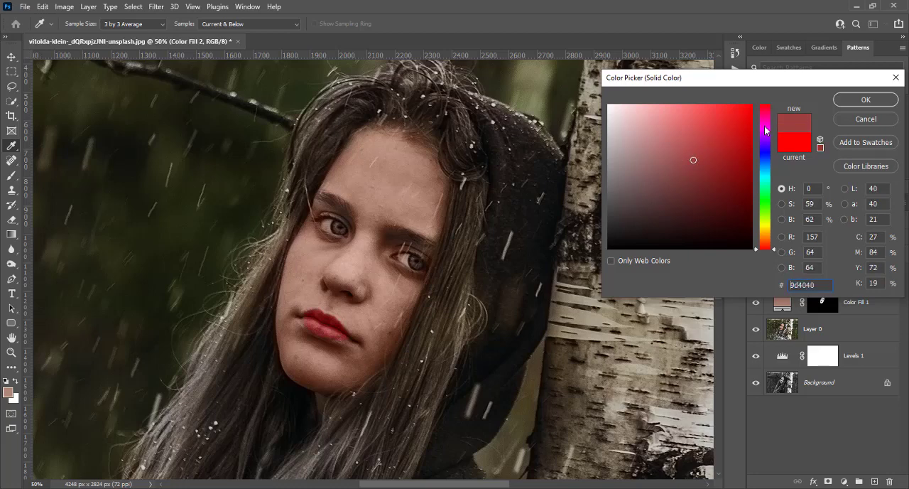
click(866, 99)
key(b)
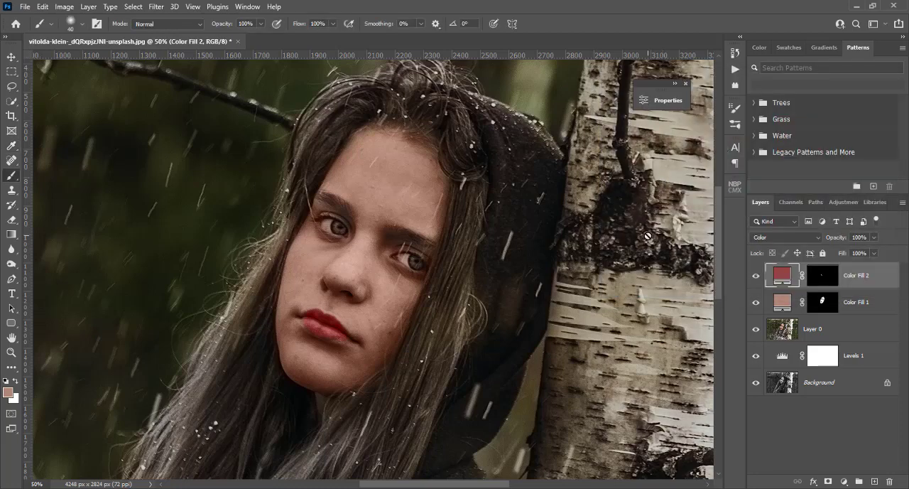
Add a reddish-brown 852c09 Solid Color fill layer above the lip colour fill and invert its mask to black
key(ctrl+0)
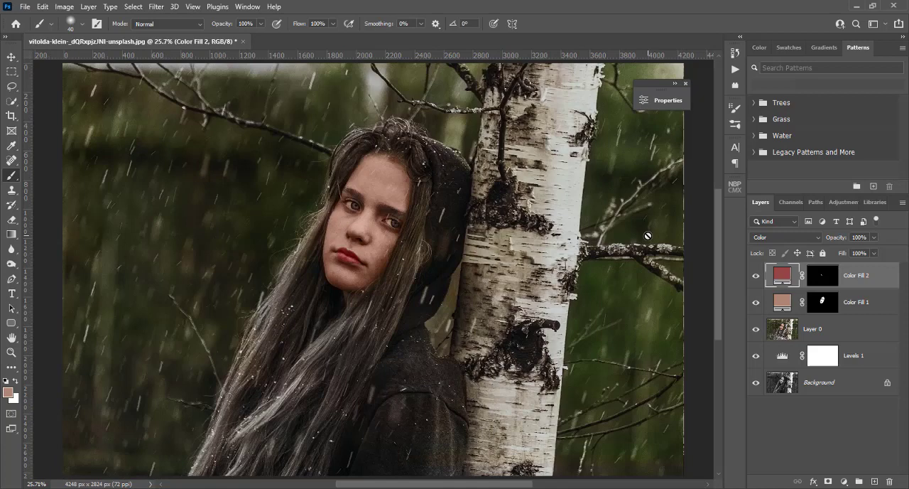
click(844, 483)
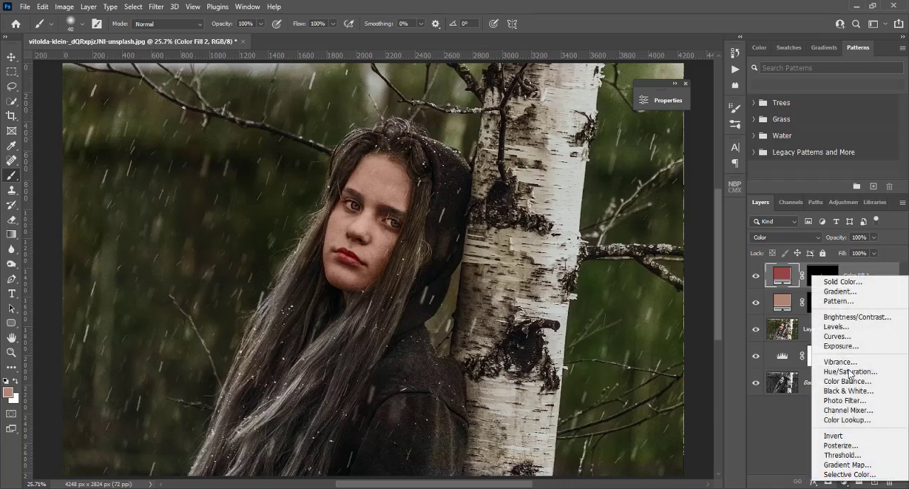
click(847, 281)
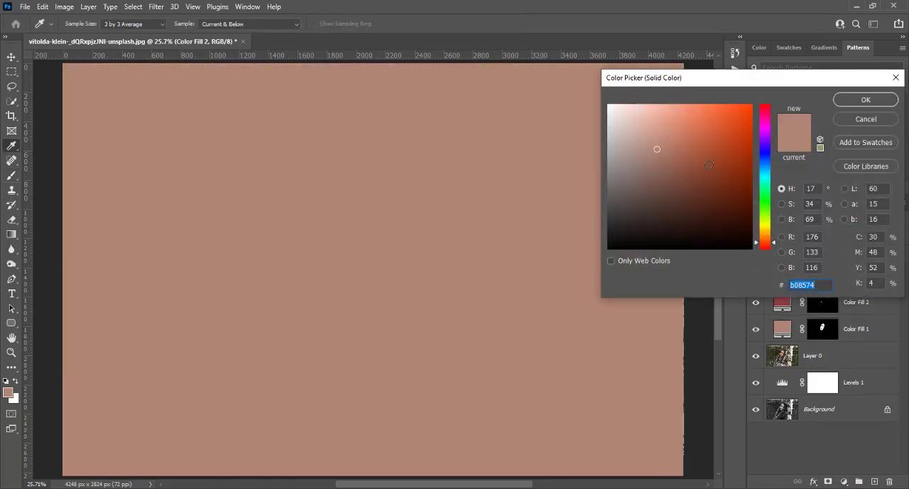
click(723, 147)
click(743, 174)
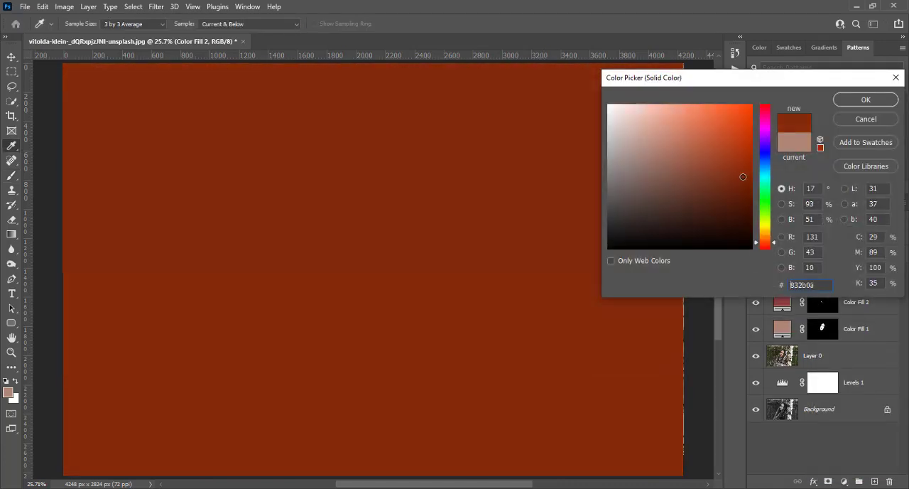
click(843, 102)
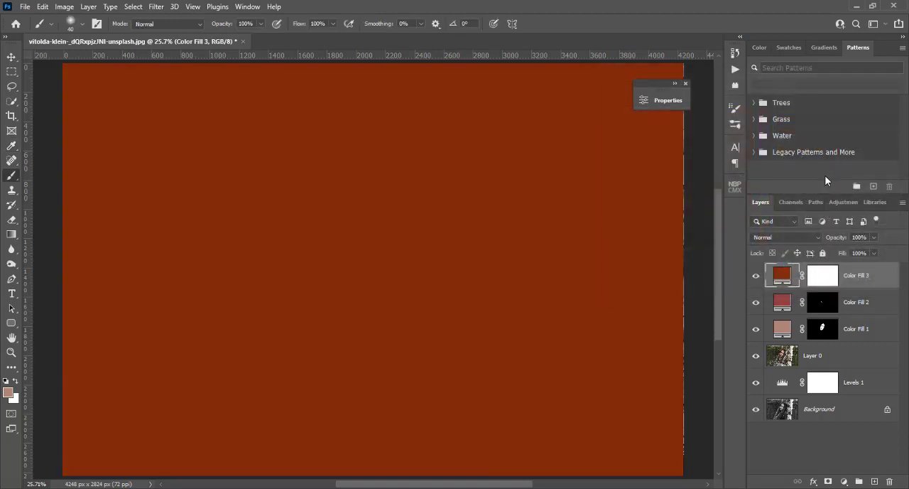
click(829, 278)
key(ctrl+i)
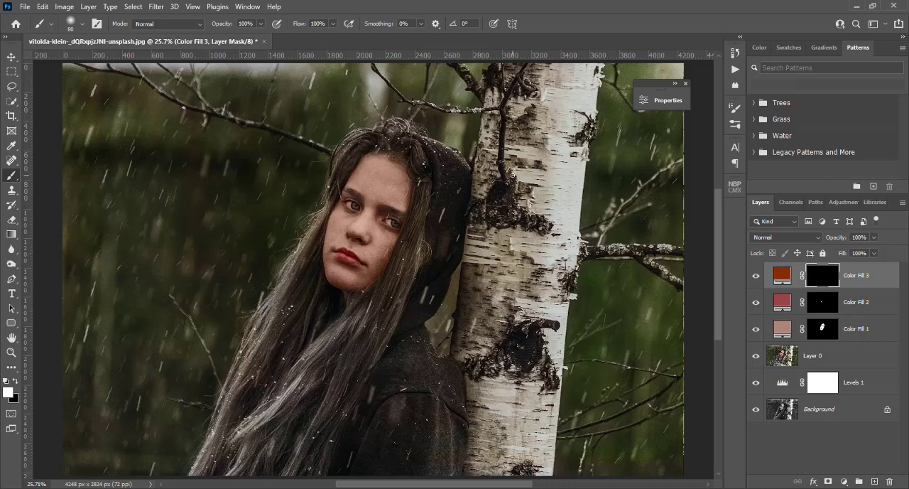
Paint the main area of the birch trunk in white at 600 px on the brown fill's mask, switching from a soft to a hard round brush
key(bracketright)
key(bracketright)
key(bracketright)
key(bracketright)
key(bracketright)
mouse_move(519, 165)
mouse_down()
mouse_move(517, 212)
mouse_move(543, 82)
mouse_move(540, 95)
mouse_move(560, 71)
mouse_move(509, 309)
mouse_move(501, 461)
mouse_up()
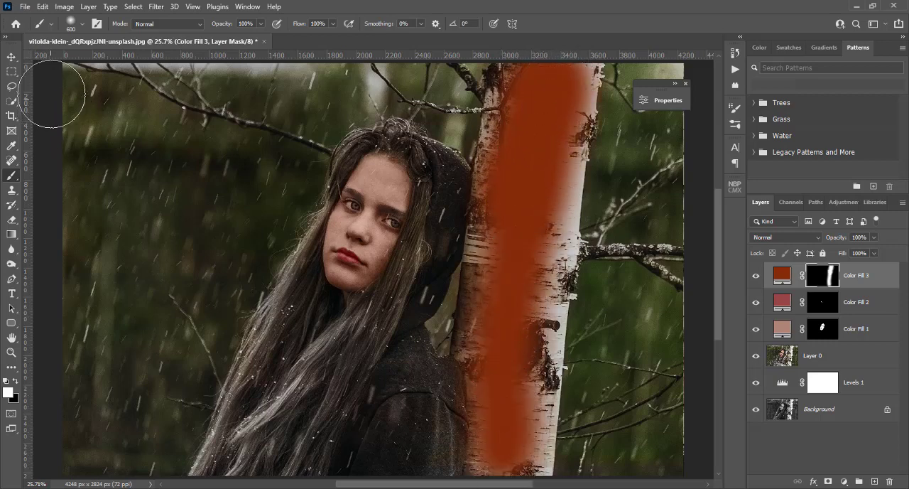
click(81, 27)
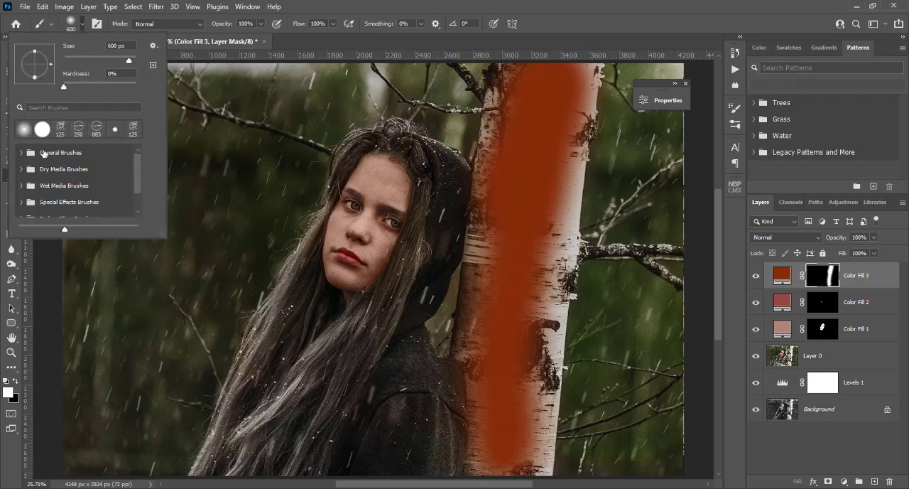
click(42, 130)
click(523, 166)
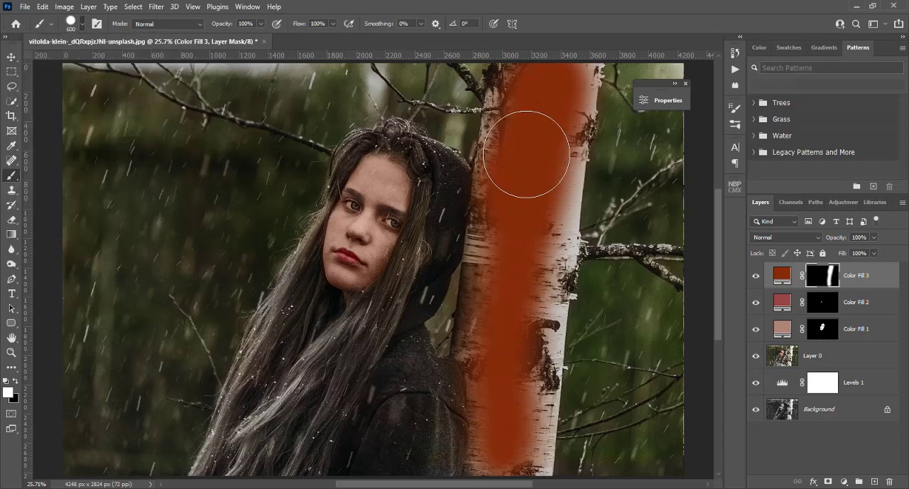
mouse_move(524, 135)
mouse_down()
mouse_move(533, 81)
mouse_move(505, 272)
mouse_move(505, 260)
mouse_move(513, 217)
mouse_move(526, 272)
mouse_move(510, 285)
mouse_move(499, 327)
mouse_move(507, 281)
mouse_move(502, 291)
mouse_move(495, 342)
mouse_move(506, 353)
mouse_move(505, 456)
mouse_up()
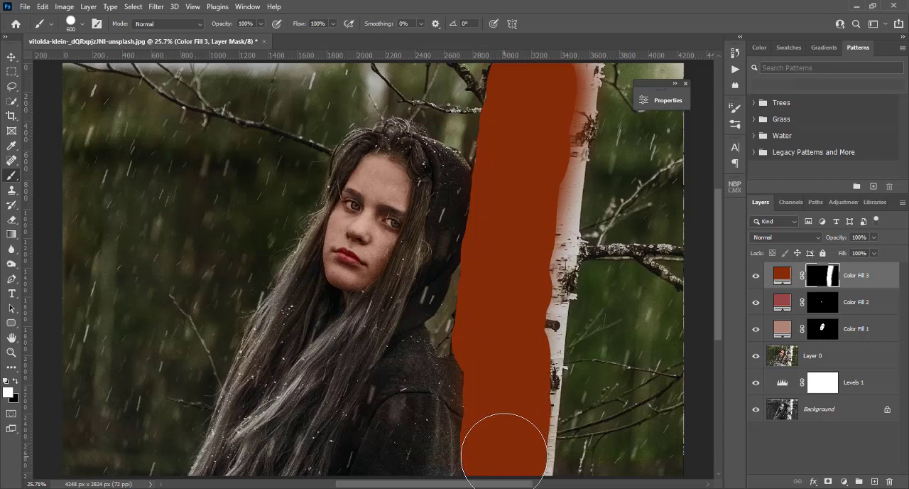
Extend the mask to the birch trunk's right edge with a 250 px brush and set the brown fill's blend mode to Color
key([)
key([)
key([)
key([)
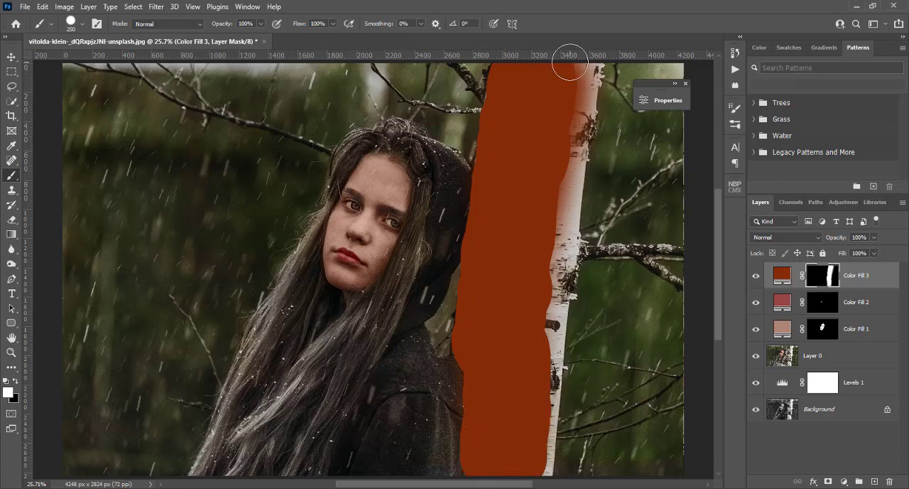
mouse_move(571, 62)
mouse_down()
mouse_move(574, 85)
mouse_move(580, 67)
mouse_move(560, 238)
mouse_move(534, 307)
mouse_move(533, 238)
mouse_move(550, 220)
mouse_move(561, 223)
mouse_move(523, 481)
mouse_move(542, 412)
mouse_move(544, 341)
mouse_move(532, 459)
mouse_up()
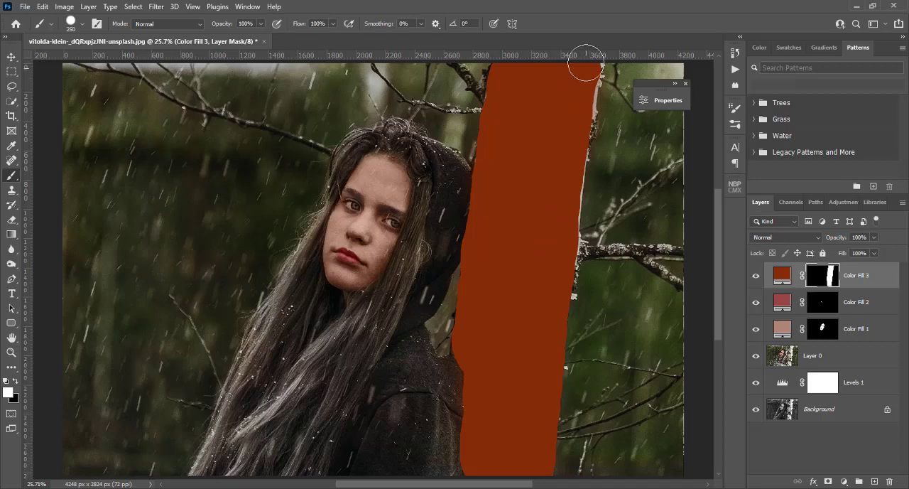
drag(586, 64, 554, 260)
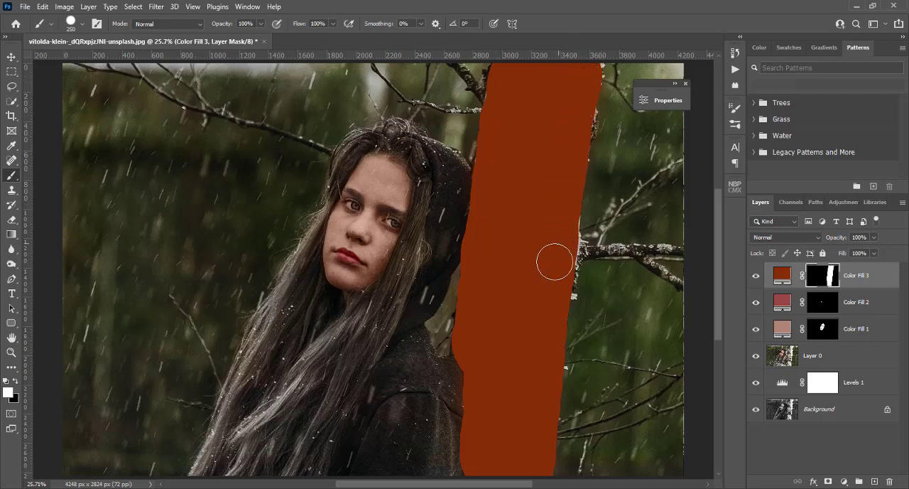
click(774, 237)
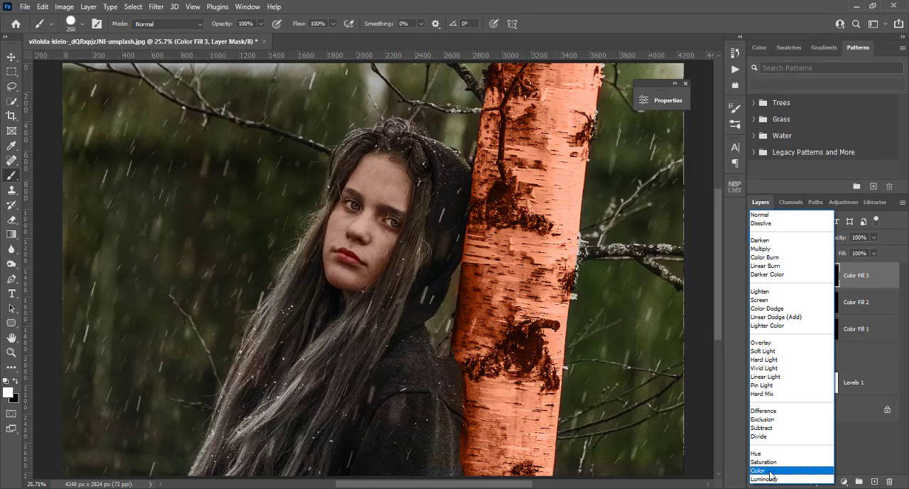
click(770, 471)
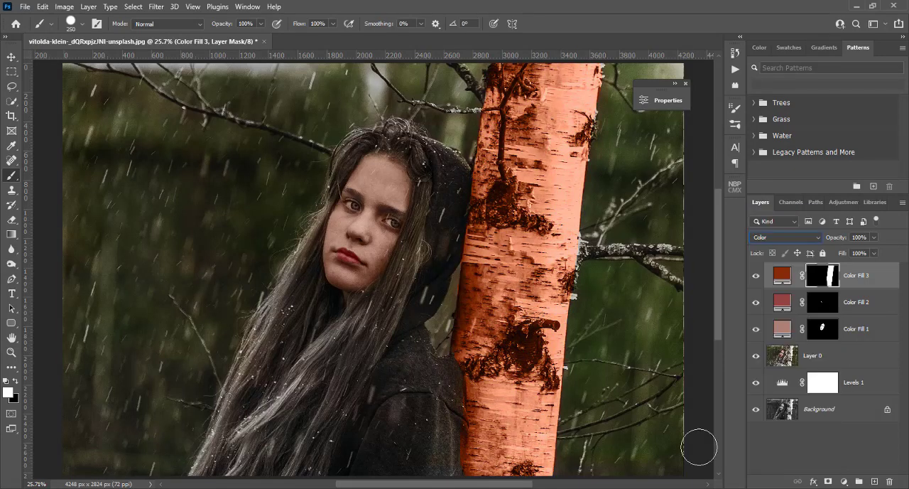
Set the birch trunk fill's colour to the muted brown 885a49
click(783, 275)
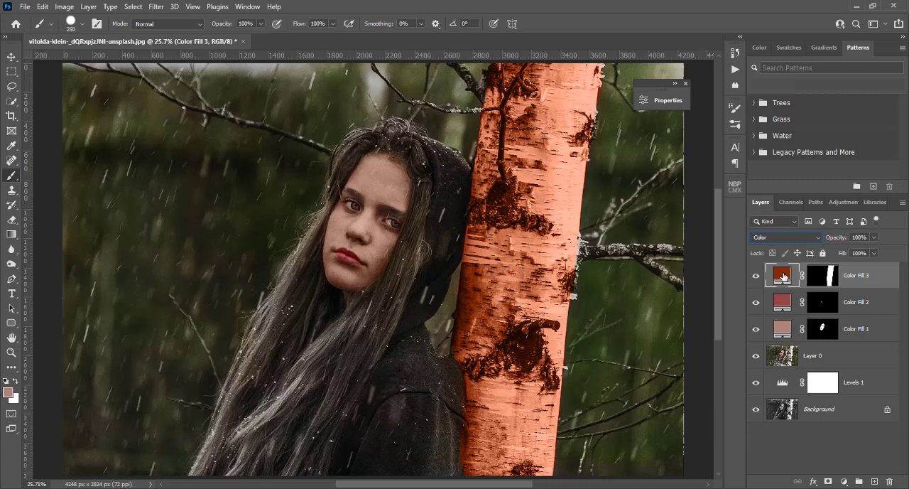
double_click(784, 275)
click(675, 172)
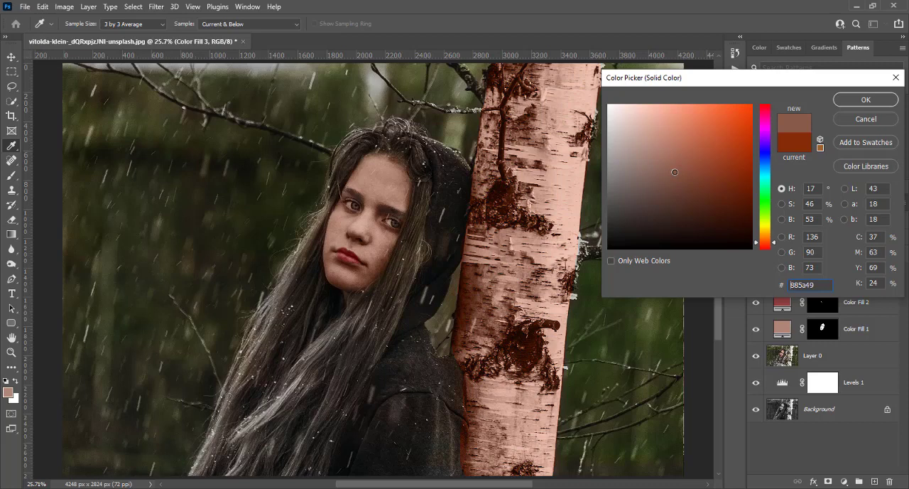
click(850, 101)
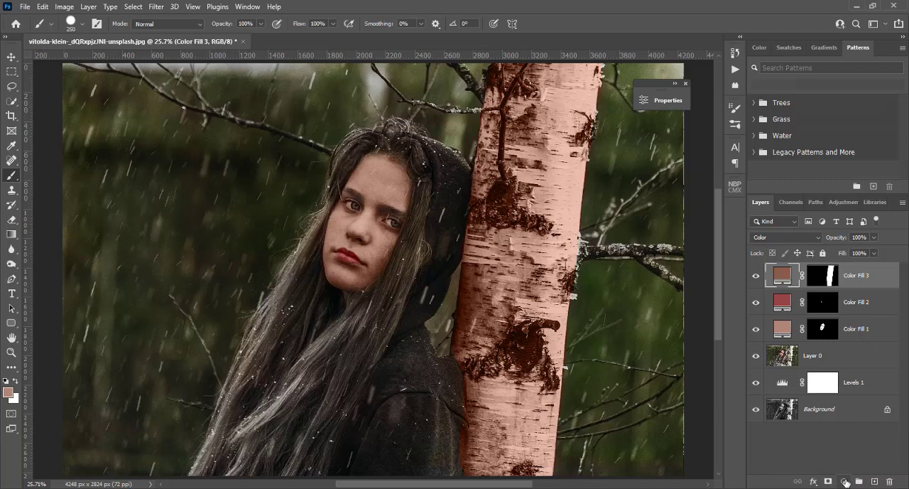
Add a bright blue 1819df Solid Color fill layer above the trunk fill
click(845, 482)
click(836, 281)
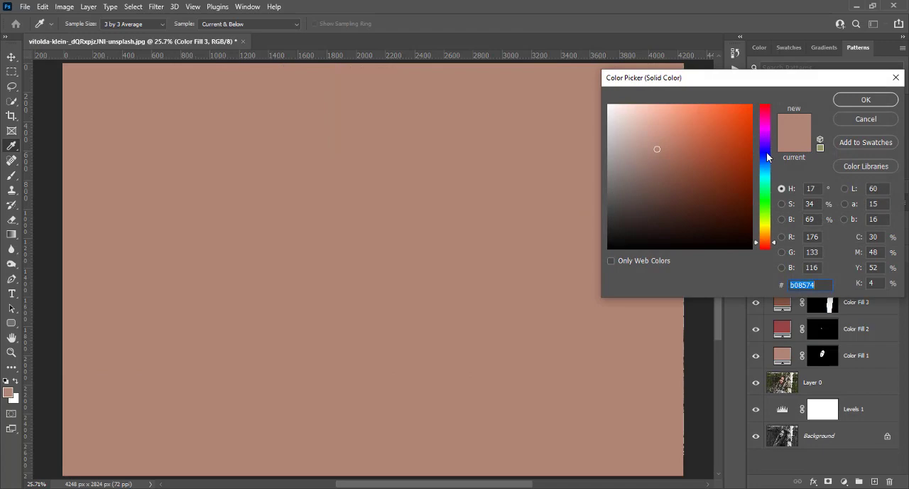
click(766, 152)
drag(733, 142, 750, 116)
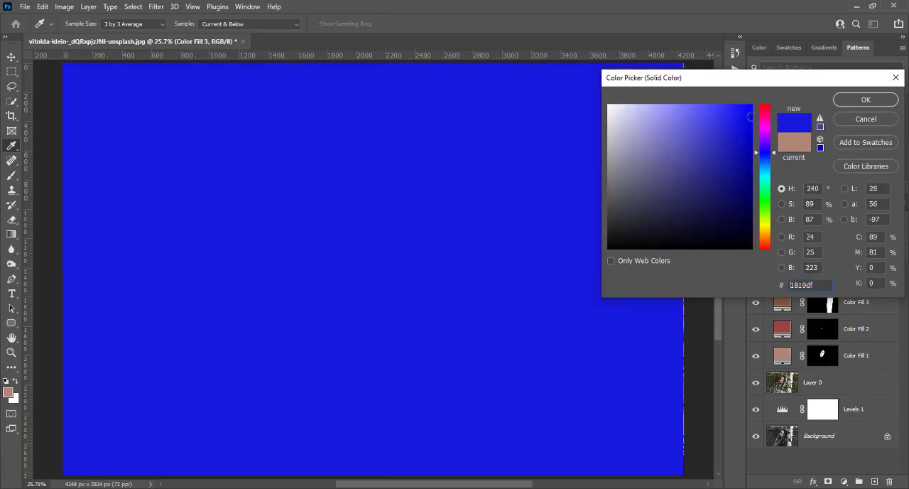
click(868, 98)
Set the blue fill's blend mode to Color and invert its mask to black
click(769, 235)
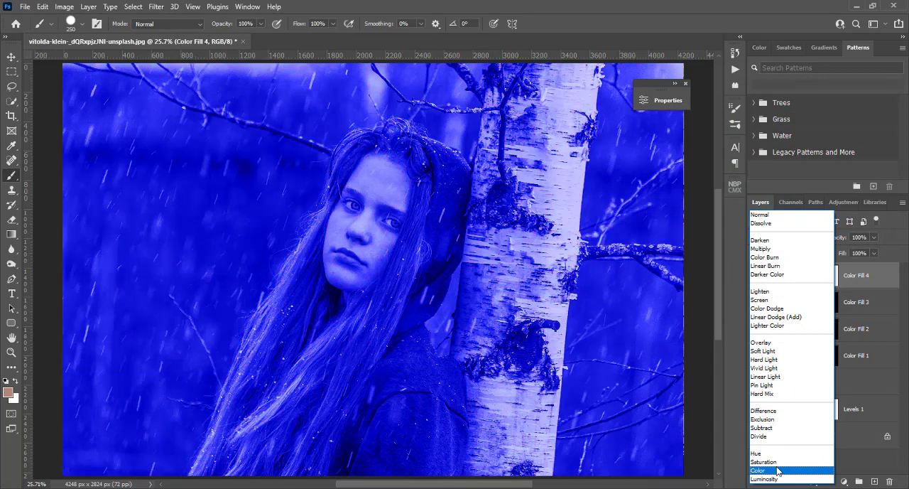
click(779, 470)
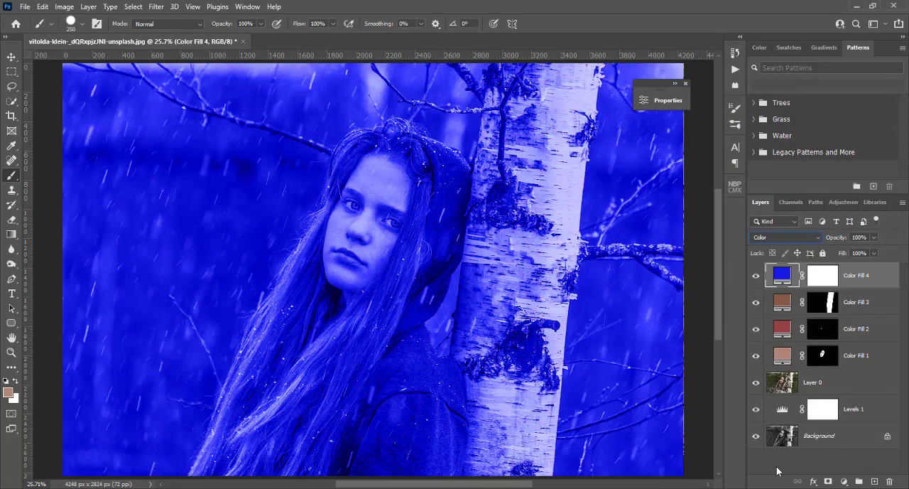
click(821, 275)
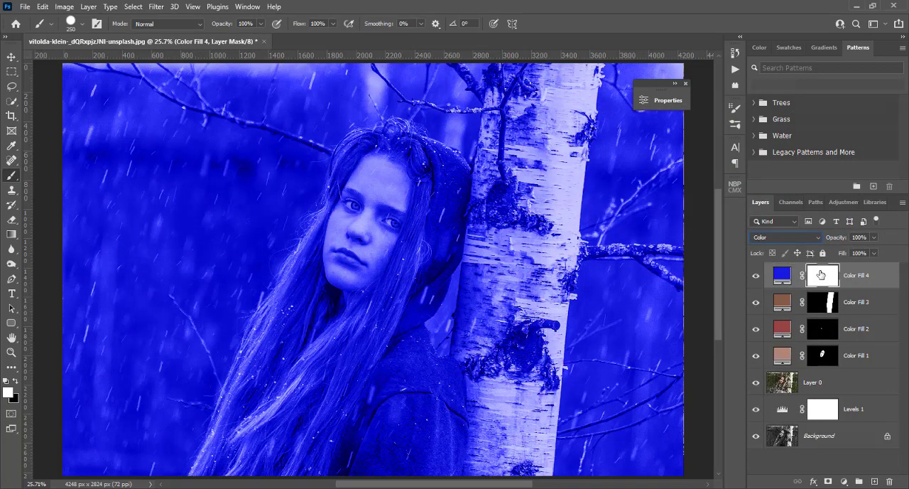
key(ctrl+i)
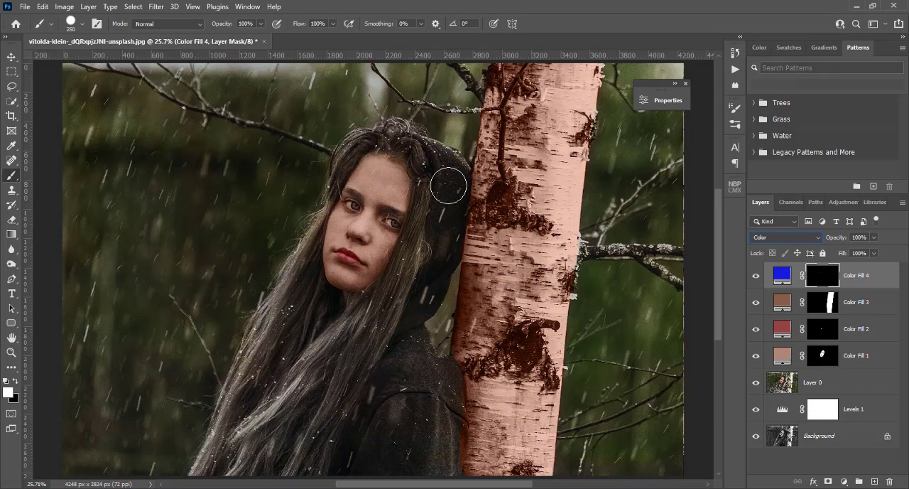
Paint the girl's hood and jacket in white on the blue fill's mask, reducing the brush to 70 px for the edges
key(bracketleft)
key(bracketleft)
key(bracketleft)
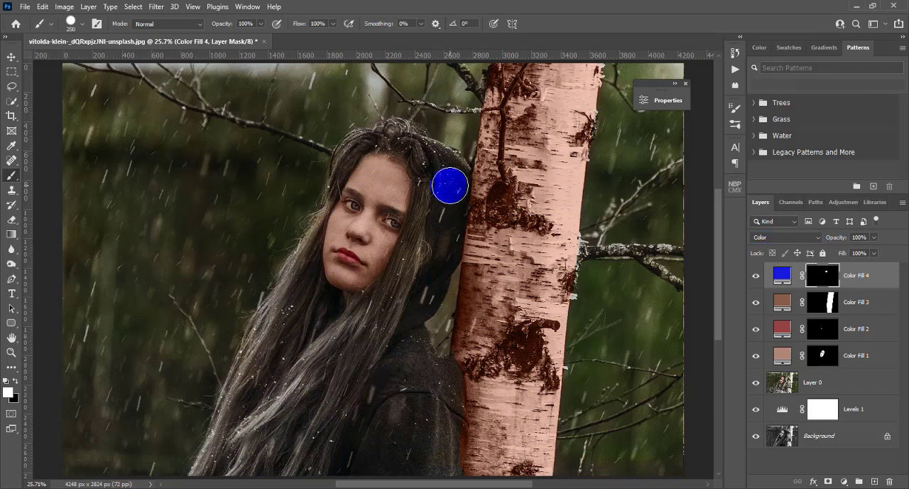
mouse_move(449, 187)
mouse_down()
mouse_move(406, 338)
mouse_move(339, 468)
mouse_move(364, 456)
mouse_move(428, 347)
mouse_move(417, 331)
mouse_move(426, 365)
mouse_move(446, 379)
mouse_move(445, 473)
mouse_move(437, 433)
mouse_move(449, 442)
mouse_move(448, 468)
mouse_up()
mouse_move(438, 249)
mouse_down()
mouse_move(448, 178)
mouse_move(449, 201)
mouse_move(457, 180)
mouse_move(450, 253)
mouse_move(421, 310)
mouse_move(428, 322)
mouse_move(439, 301)
mouse_move(402, 351)
mouse_move(412, 361)
mouse_move(422, 357)
mouse_move(416, 335)
mouse_move(359, 473)
mouse_move(370, 471)
mouse_move(417, 380)
mouse_move(416, 427)
mouse_move(397, 467)
mouse_move(427, 381)
mouse_move(417, 474)
mouse_up()
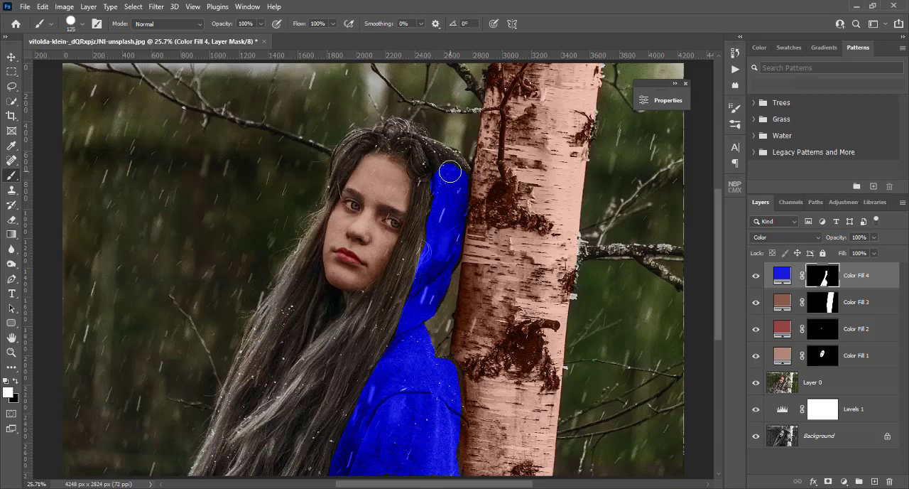
key(bracketleft)
key(bracketleft)
key(bracketleft)
key(bracketleft)
mouse_move(441, 171)
mouse_down()
mouse_move(427, 142)
mouse_move(451, 152)
mouse_move(463, 174)
mouse_move(450, 164)
mouse_up()
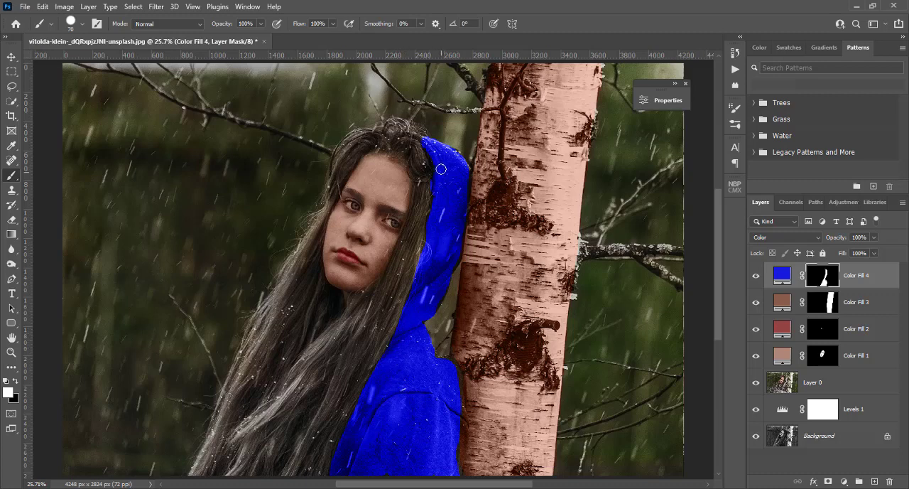
key(x)
key(x)
Try several muted blues for the hoodie fill and set its colour to 9393b0
click(782, 277)
double_click(782, 277)
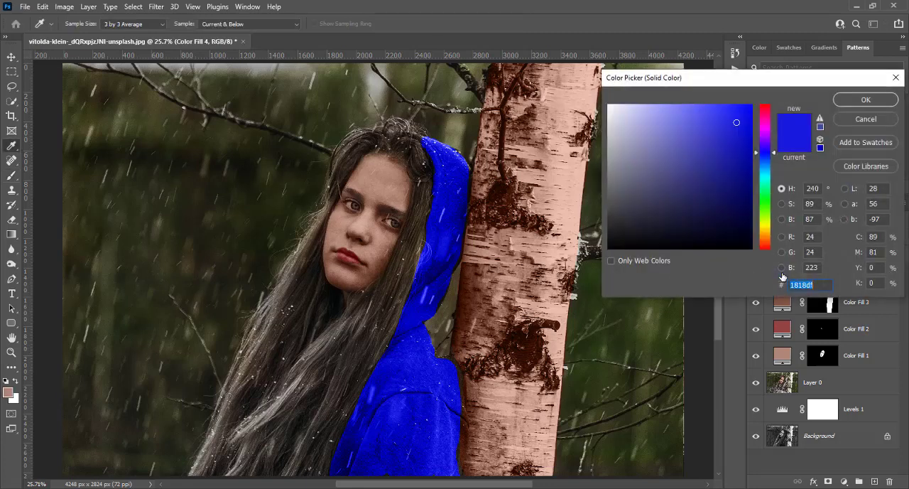
click(655, 151)
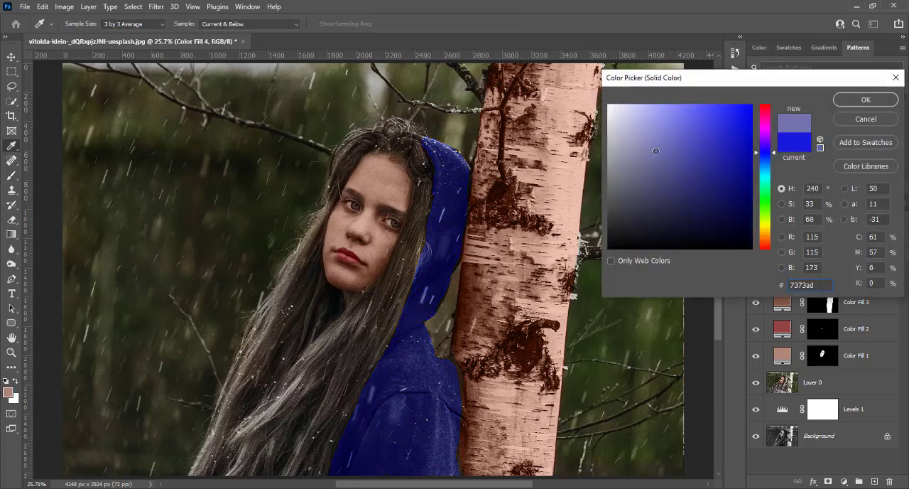
click(644, 151)
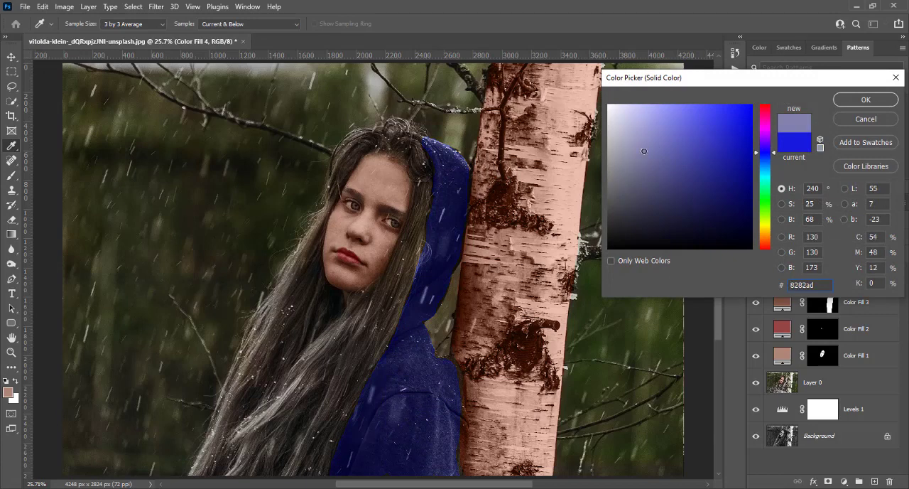
click(630, 152)
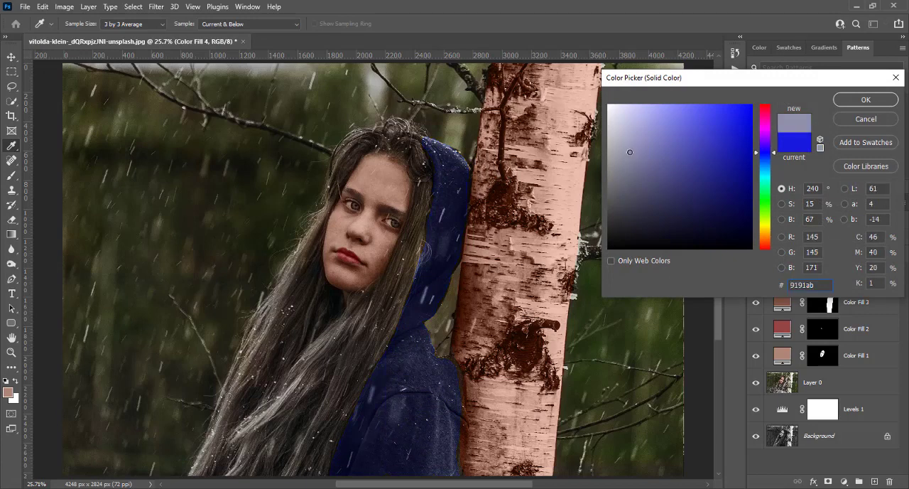
click(618, 149)
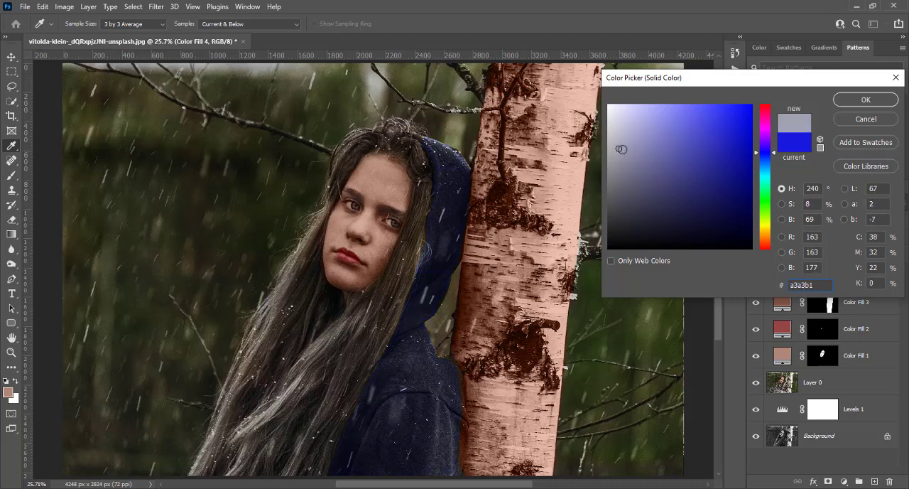
click(632, 149)
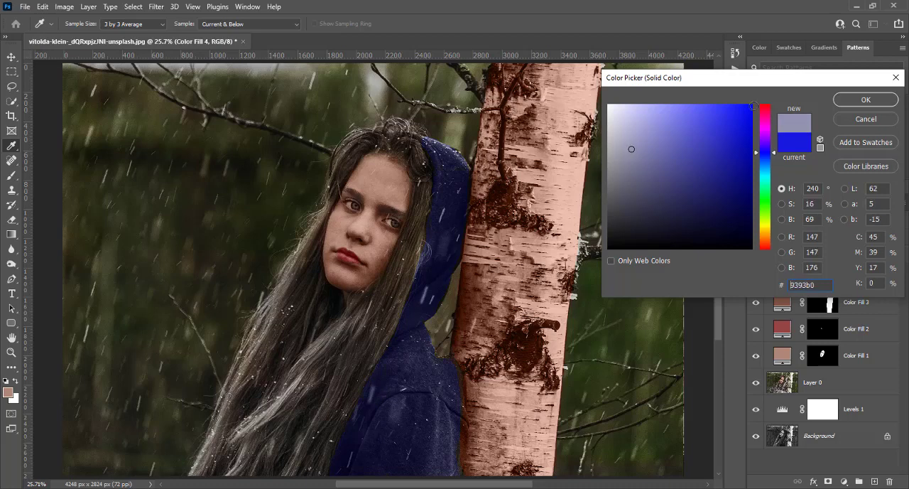
click(860, 102)
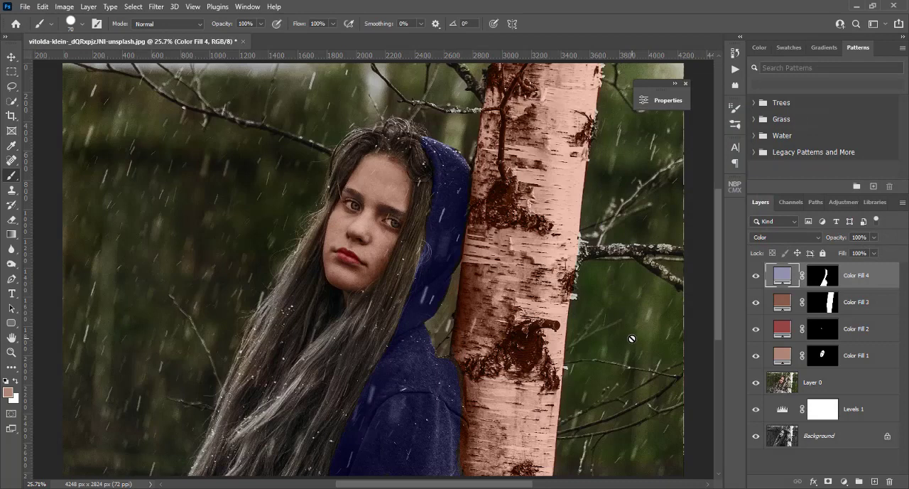
Paint the thick forked branch right of the trunk in white on the brown fill's mask with a 70 px brush
scroll(630, 335, down, 2)
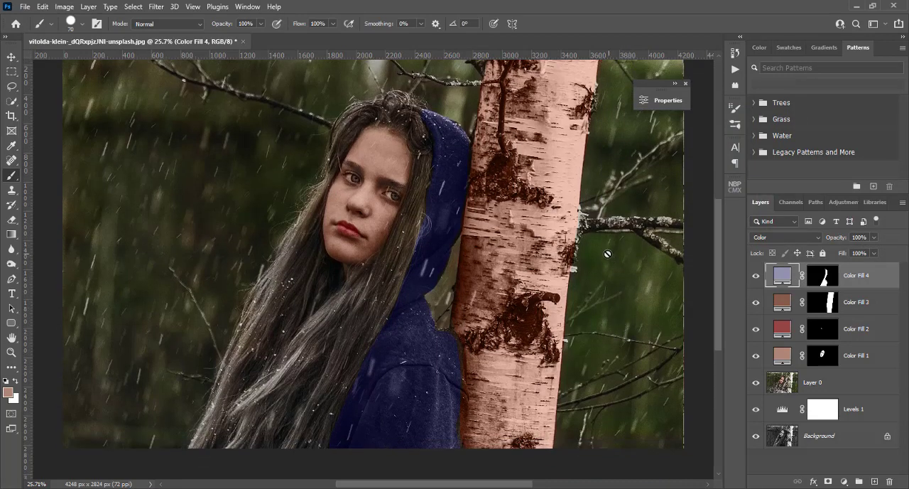
click(785, 307)
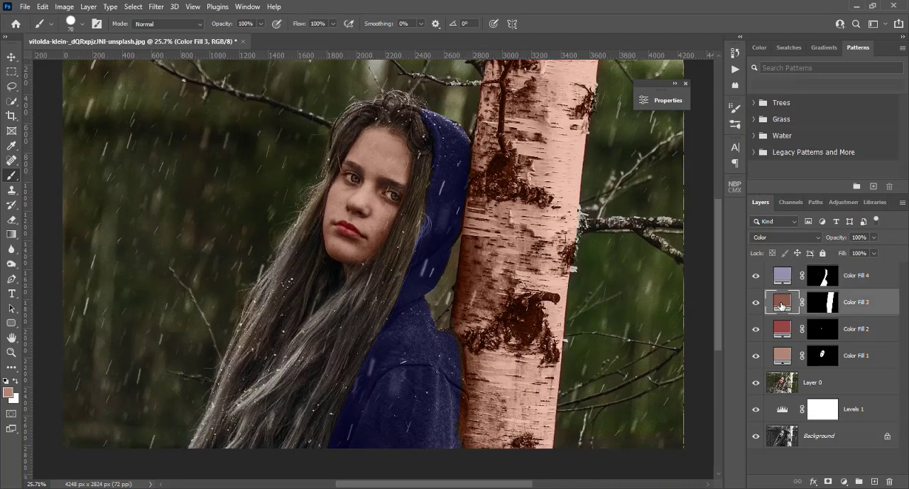
click(815, 305)
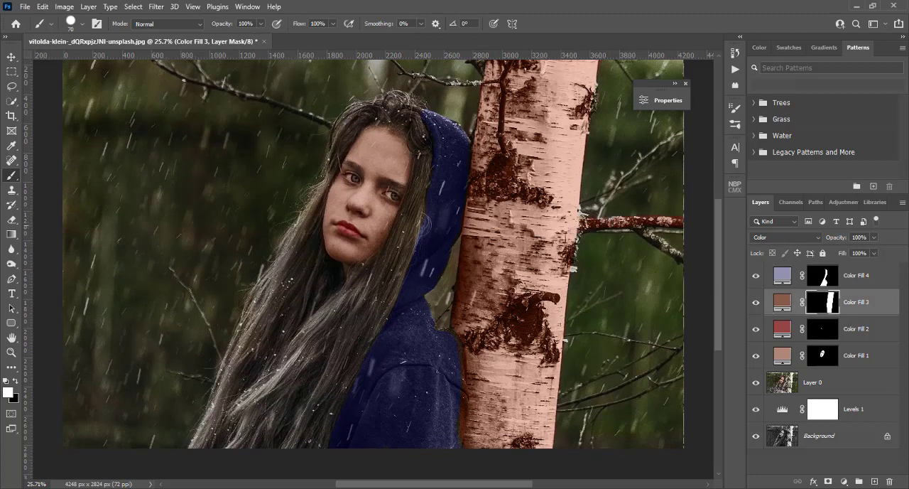
drag(625, 228, 674, 253)
Add the thick branch at the trunk's upper left to the brown fill's mask with a 50 px brush
scroll(469, 147, up, 3)
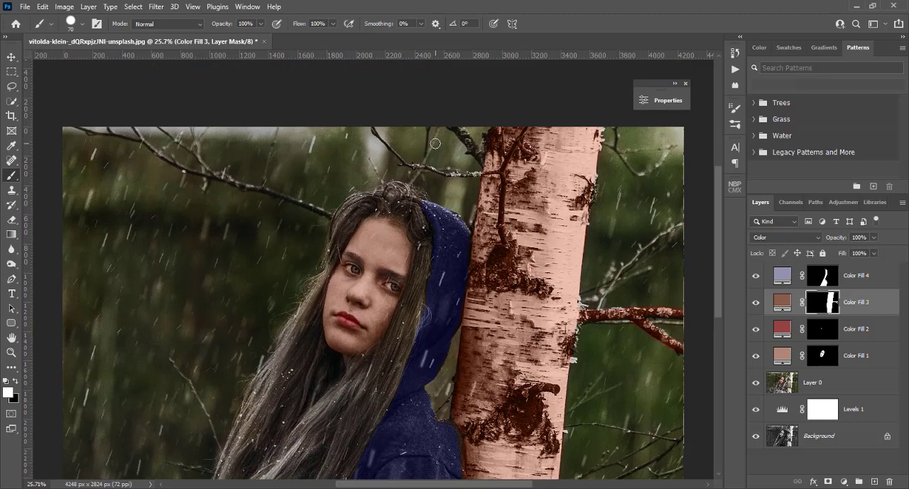
scroll(435, 143, up, 1)
scroll(435, 144, up, 3)
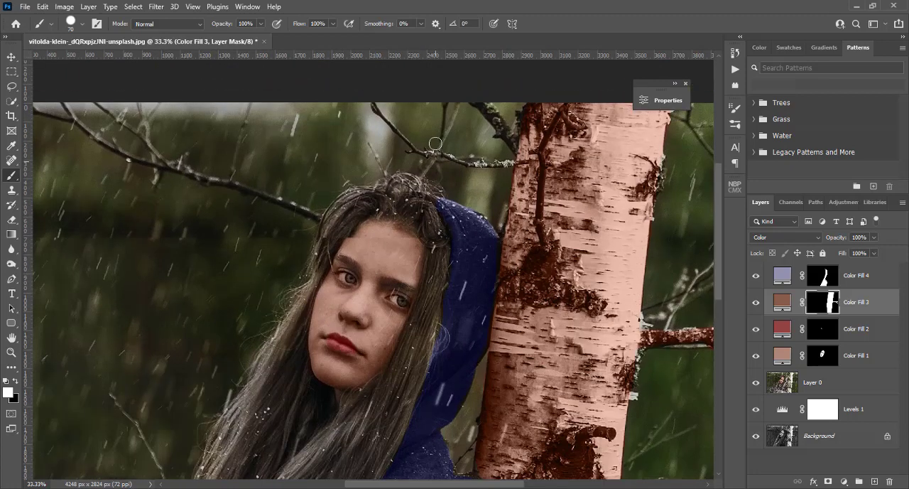
key(bracketleft)
key(bracketleft)
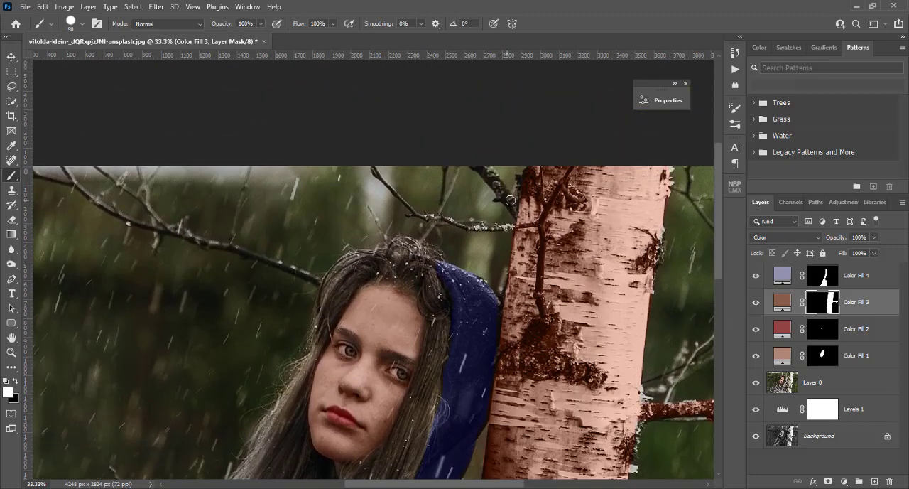
drag(518, 211, 473, 155)
Paint the thin branches above the girl's head in white on the brown fill's mask, reducing the brush to 25 px
key(ctrl+plus)
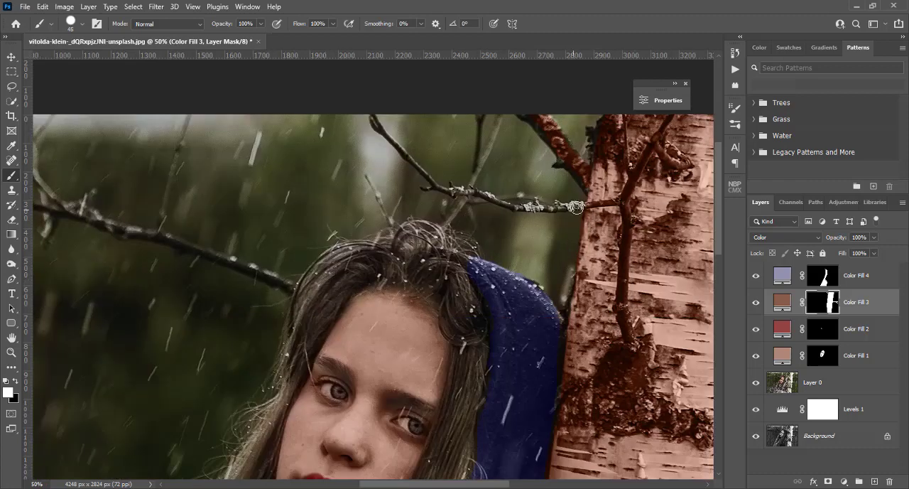
key(bracketleft)
key(bracketleft)
key(bracketleft)
drag(539, 209, 466, 192)
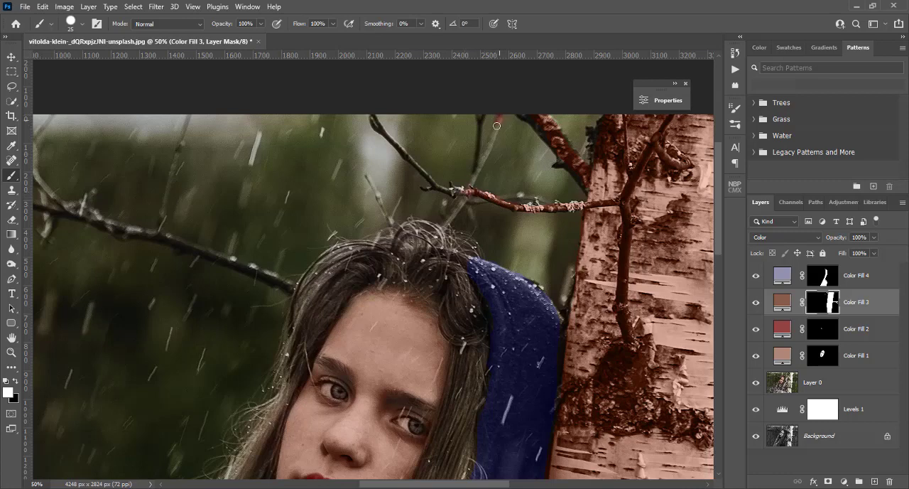
drag(496, 126, 476, 173)
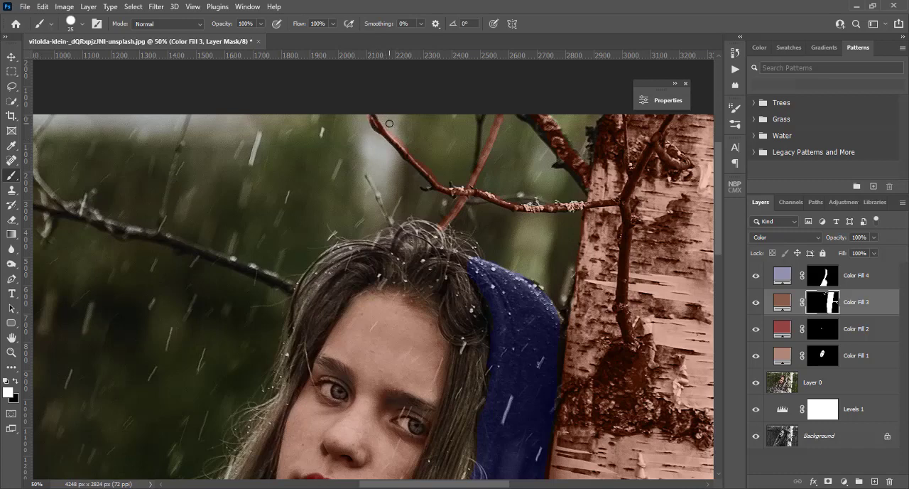
key(x)
key(ctrl+0)
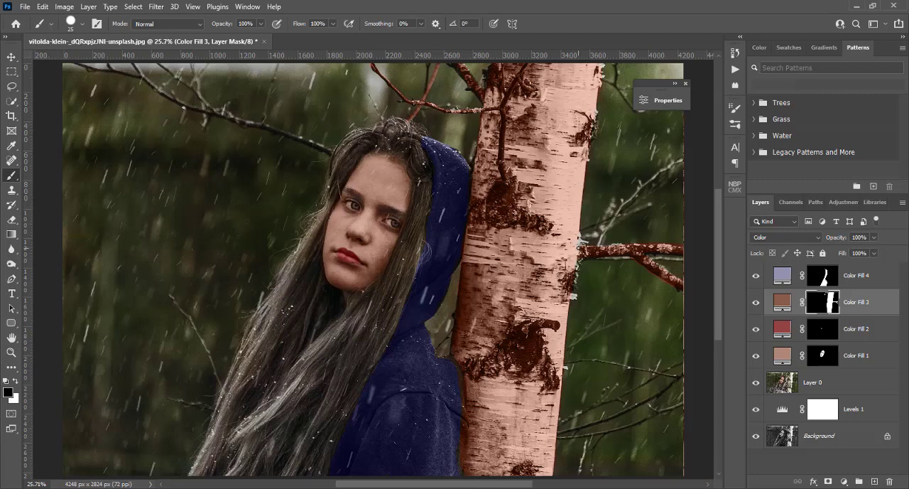
key(x)
Add a black 000000 Solid Color fill layer above the hoodie fill
click(785, 281)
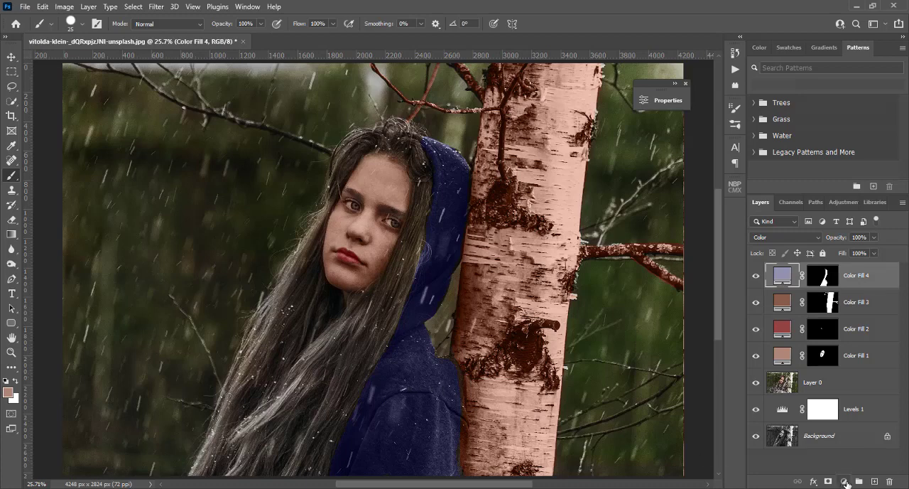
click(846, 483)
click(838, 283)
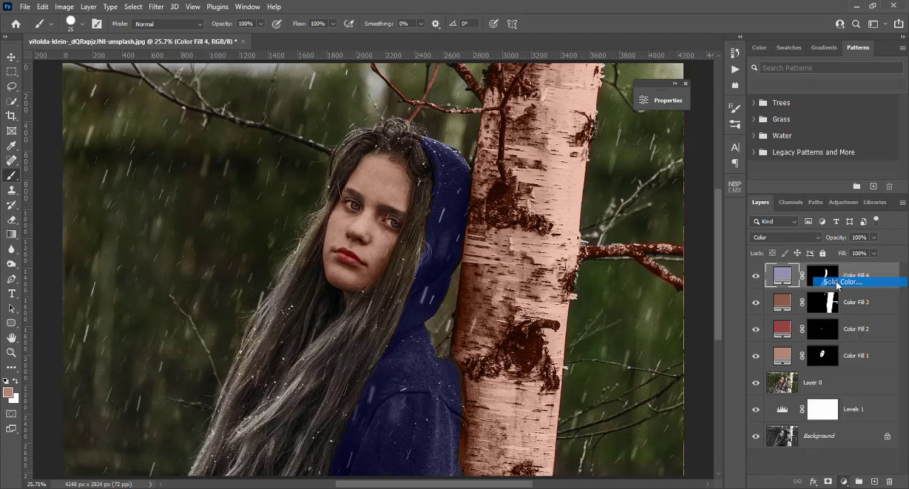
drag(700, 220, 797, 263)
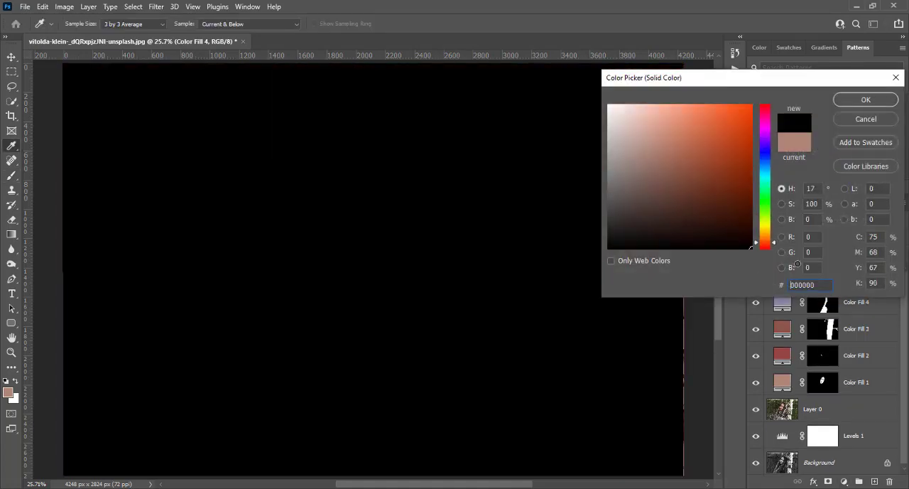
click(865, 99)
Set the black fill's blend mode to Color and invert its mask to black
click(781, 236)
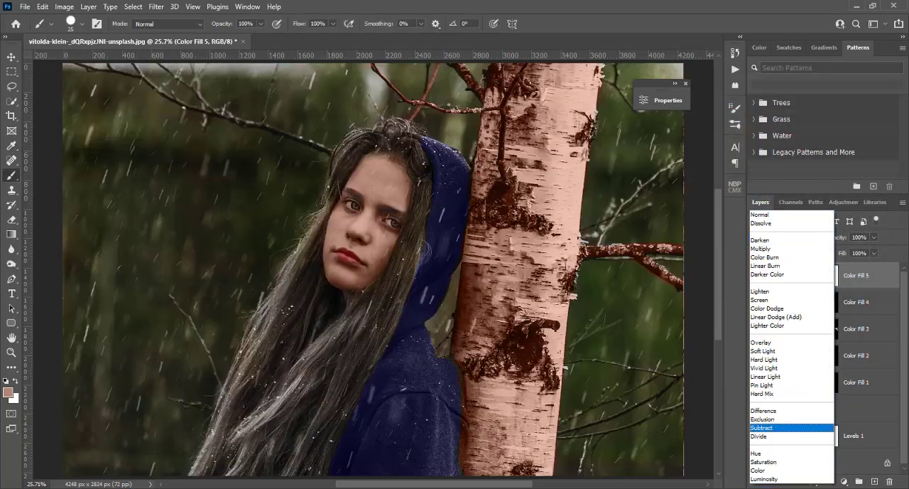
click(772, 470)
click(829, 274)
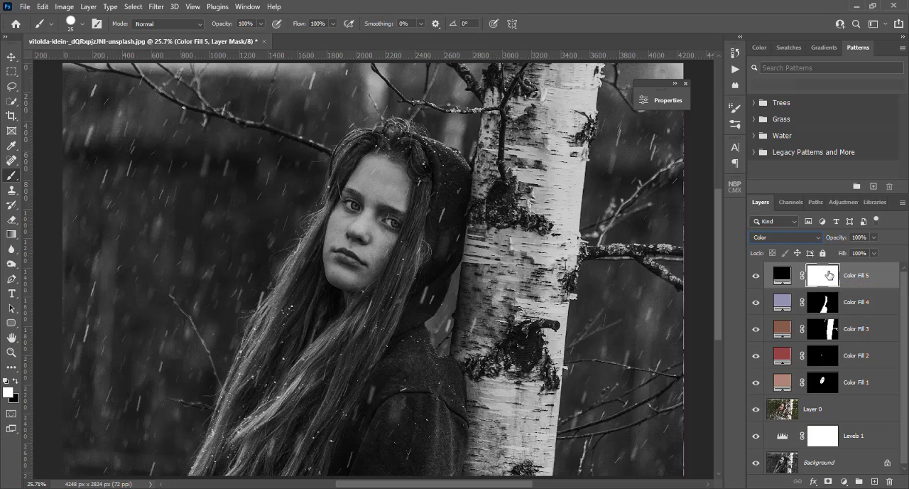
key(ctrl+i)
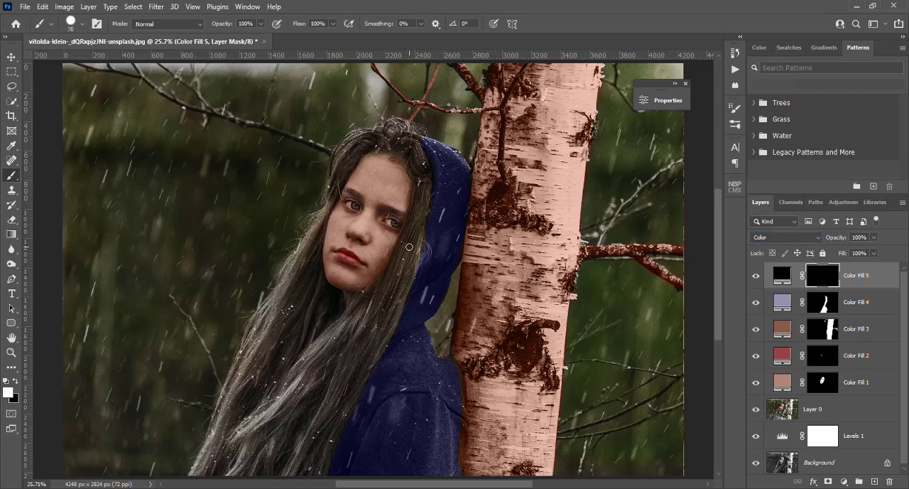
Paint the girl's long hair in white on the black fill's mask, varying the brush size up to 150 px
key(bracketright)
key(bracketright)
key(bracketright)
drag(391, 285, 409, 243)
drag(418, 221, 406, 257)
mouse_move(322, 350)
mouse_down()
mouse_move(259, 410)
mouse_move(228, 458)
mouse_move(268, 428)
mouse_move(257, 456)
mouse_up()
mouse_move(365, 370)
mouse_down()
mouse_move(331, 414)
mouse_move(420, 207)
mouse_move(422, 157)
mouse_move(386, 109)
mouse_move(399, 130)
mouse_move(418, 132)
mouse_move(371, 136)
mouse_move(338, 165)
mouse_move(349, 161)
mouse_move(330, 206)
mouse_up()
key(x)
key(x)
key(bracketleft)
key(bracketleft)
key(bracketright)
key(bracketright)
key(bracketright)
key(bracketright)
key(bracketright)
drag(408, 243, 412, 257)
Set the black hair fill's opacity to 48% and compare the hair with the fill hidden and shown
click(782, 277)
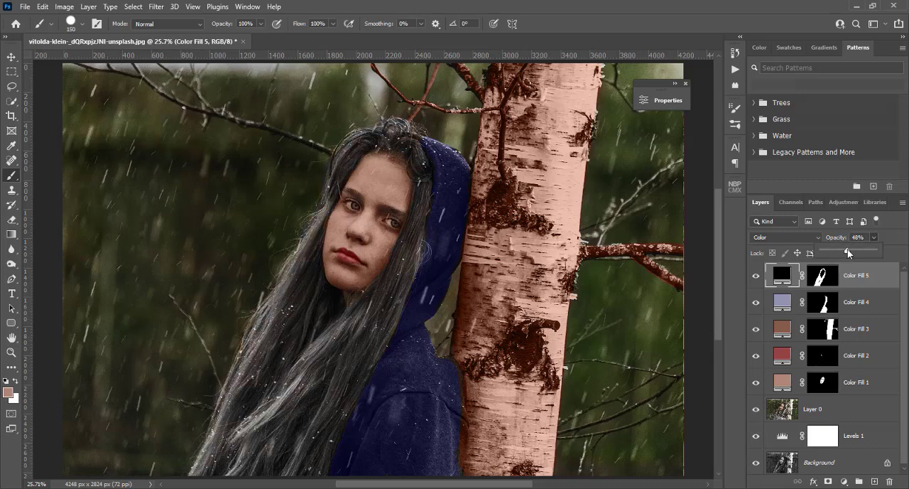
click(756, 279)
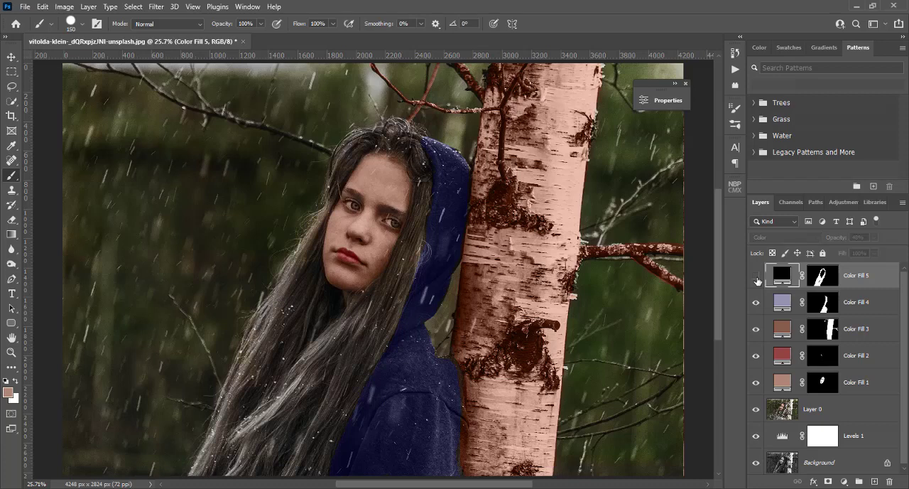
click(756, 277)
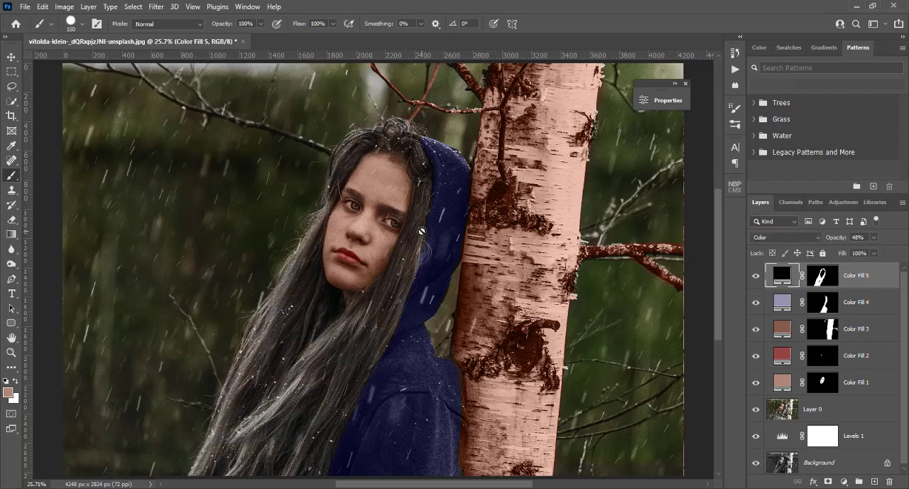
Add a Curves adjustment layer above the black hair fill and lower the curve's shadows with on-image adjustment on the background
click(844, 482)
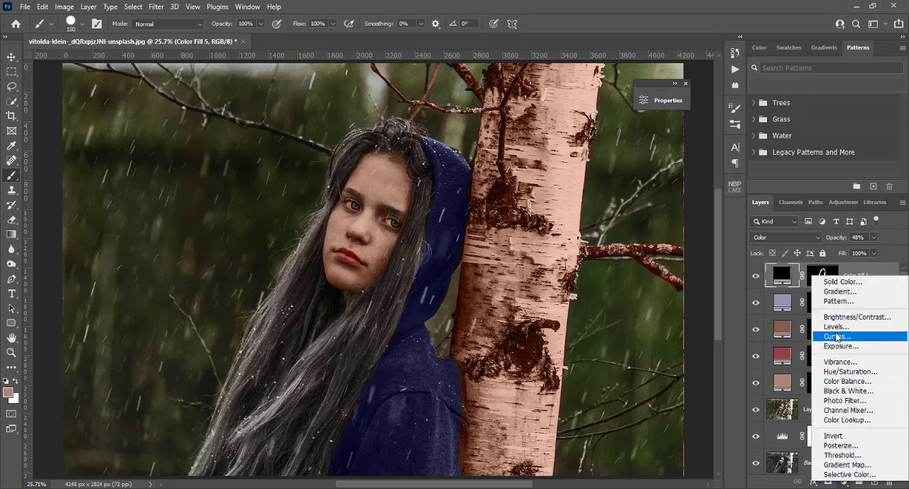
click(837, 337)
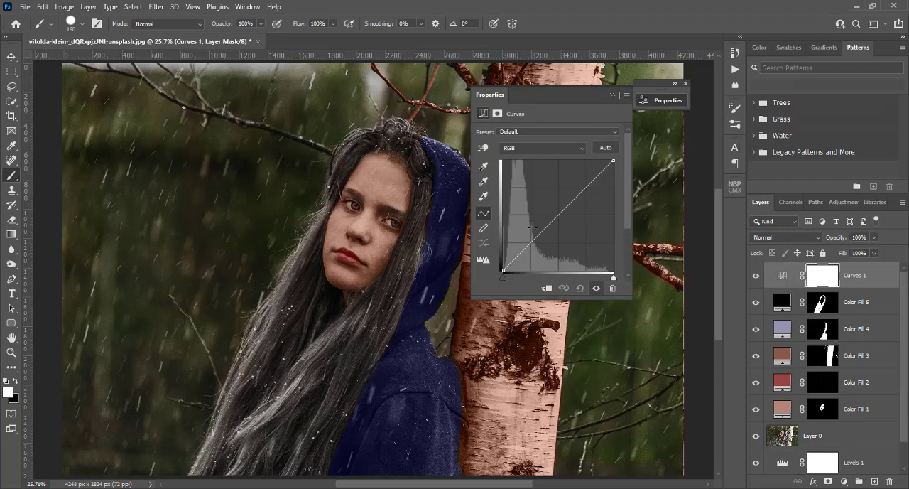
click(483, 148)
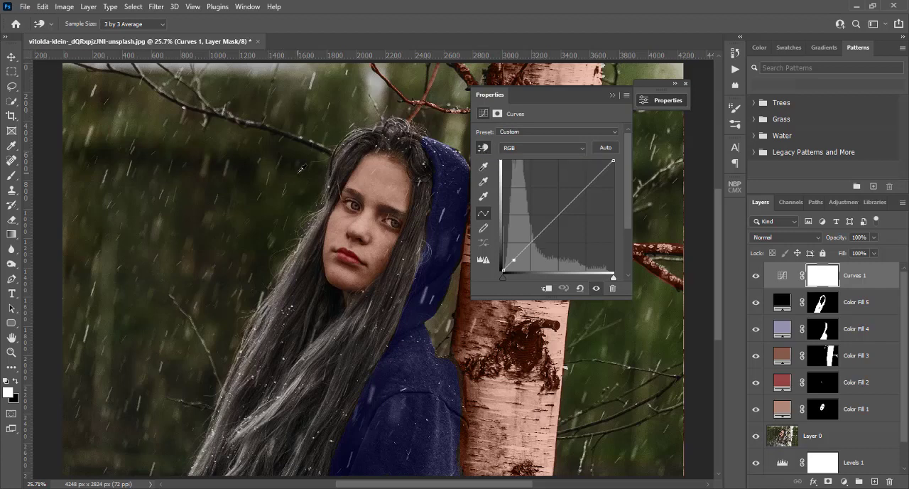
drag(301, 173, 301, 176)
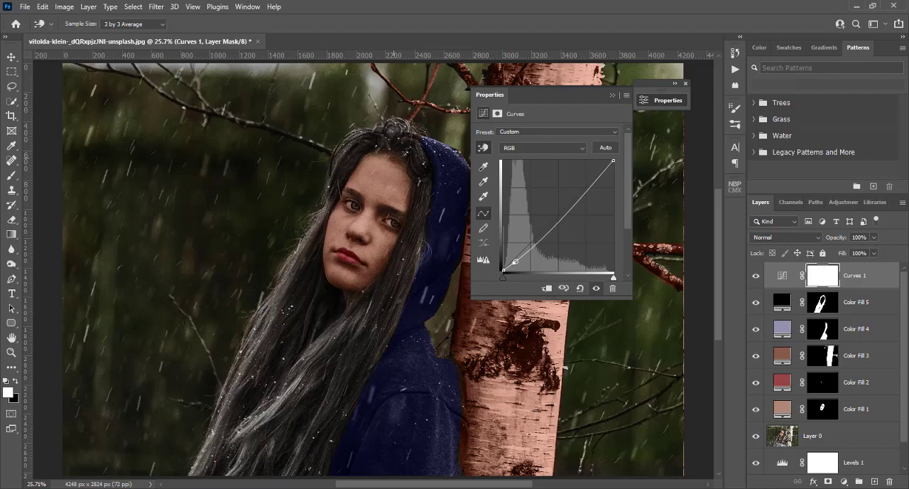
click(614, 98)
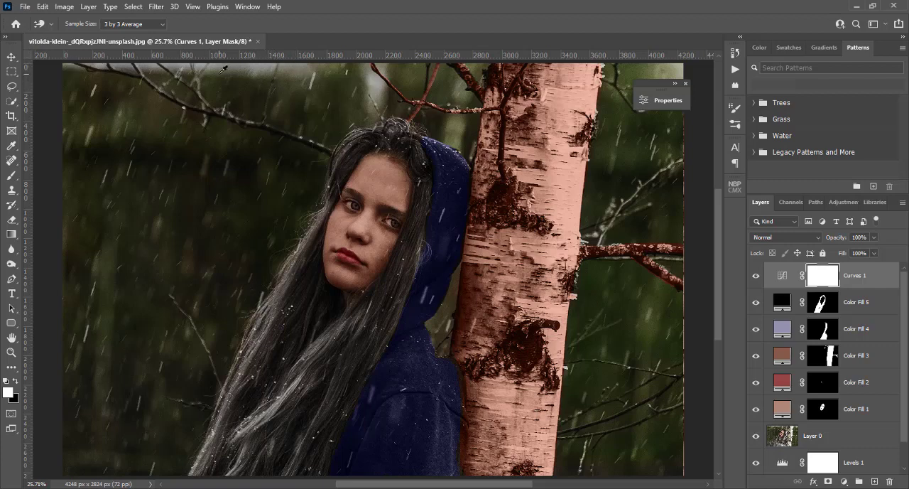
Outline the pale strip of sky at the photo's upper left on Layer 0 and patch it from a lower area
click(221, 73)
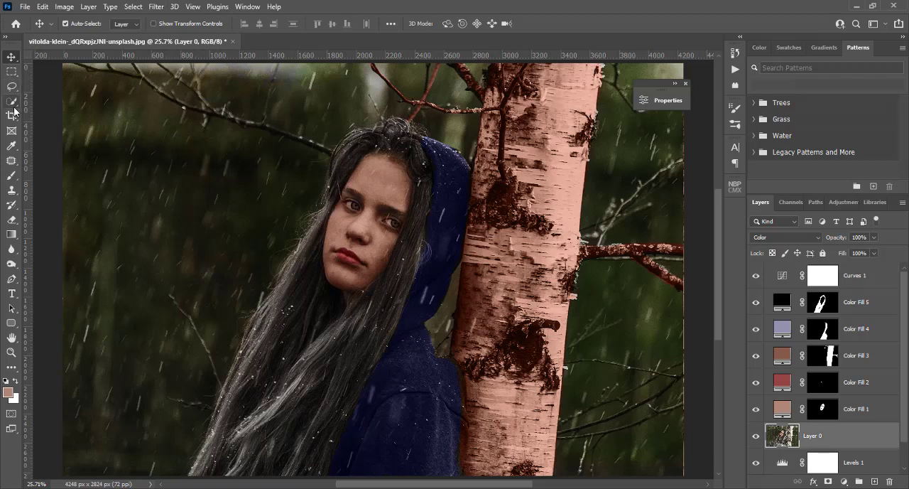
click(14, 162)
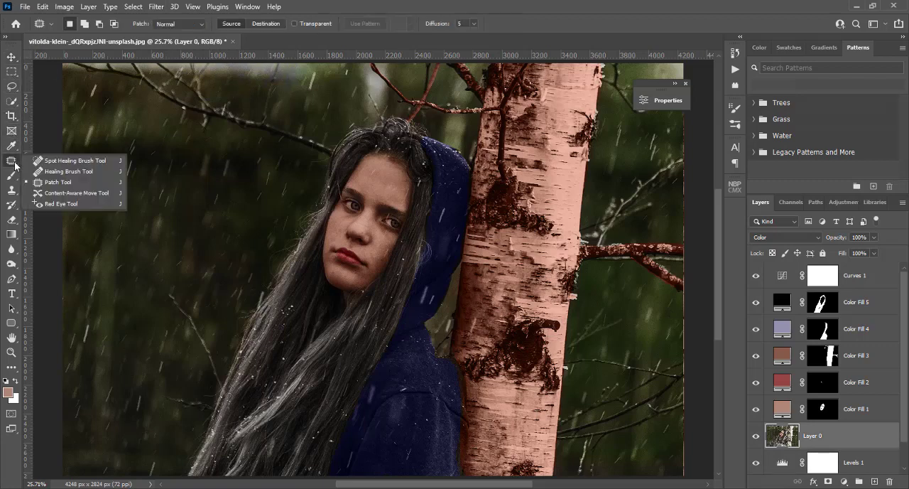
click(82, 186)
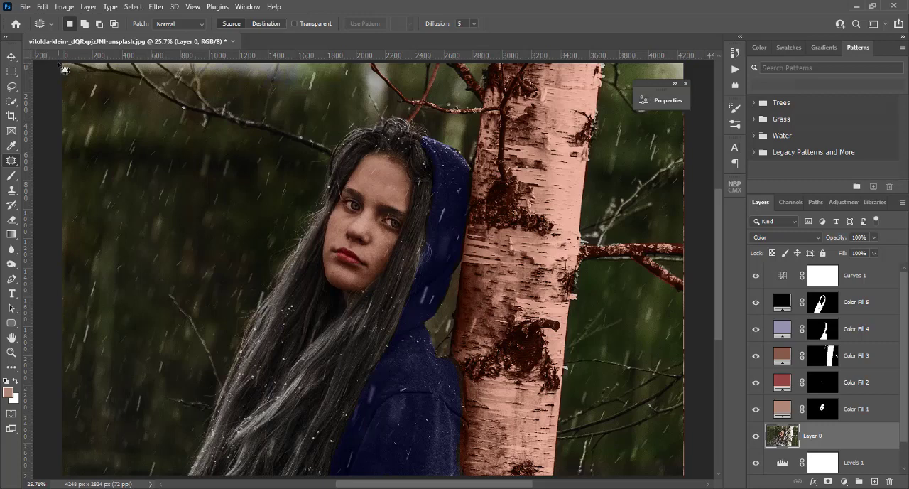
mouse_move(64, 69)
mouse_down()
mouse_move(75, 83)
mouse_move(242, 107)
mouse_move(321, 99)
mouse_move(316, 64)
mouse_up()
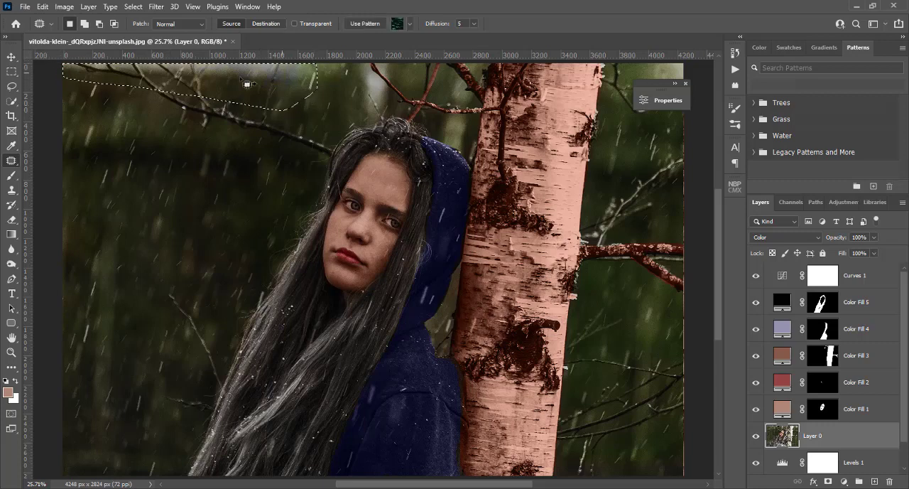
drag(207, 96, 418, 400)
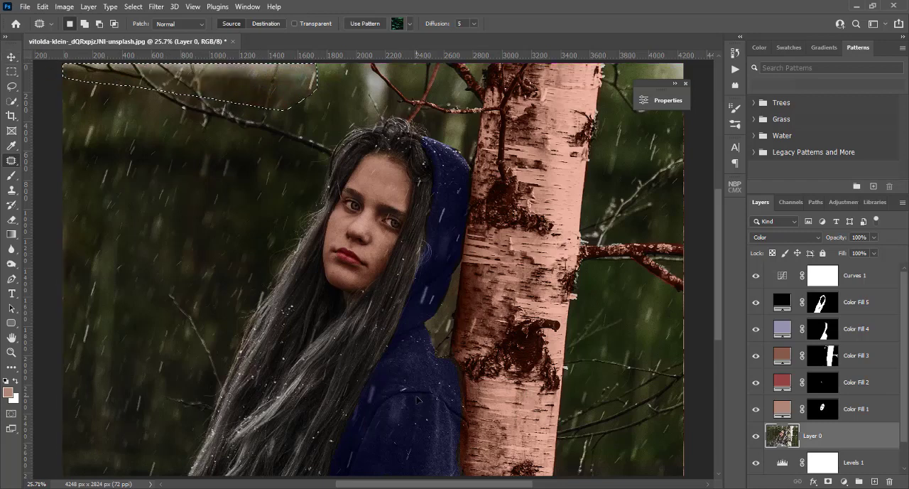
Patch the same upper-left strip on the Background layer with the darker forest below it, and remove the selection
scroll(855, 378, down, 1)
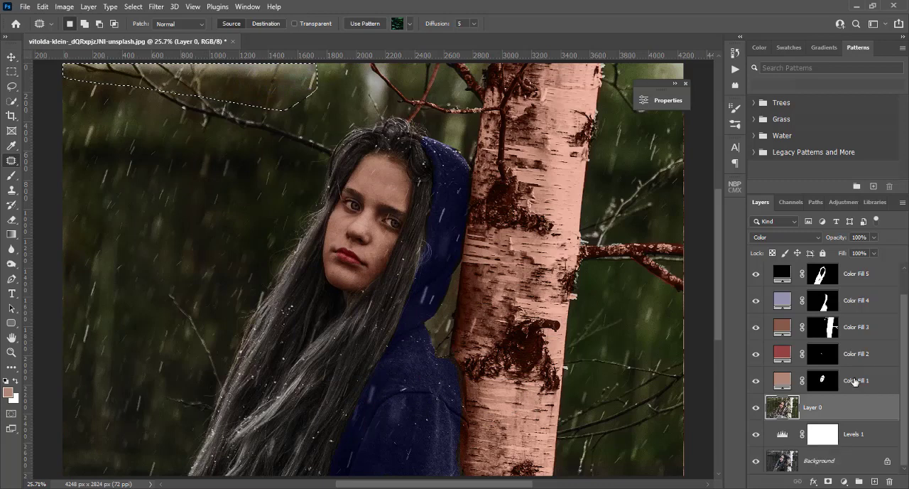
click(817, 461)
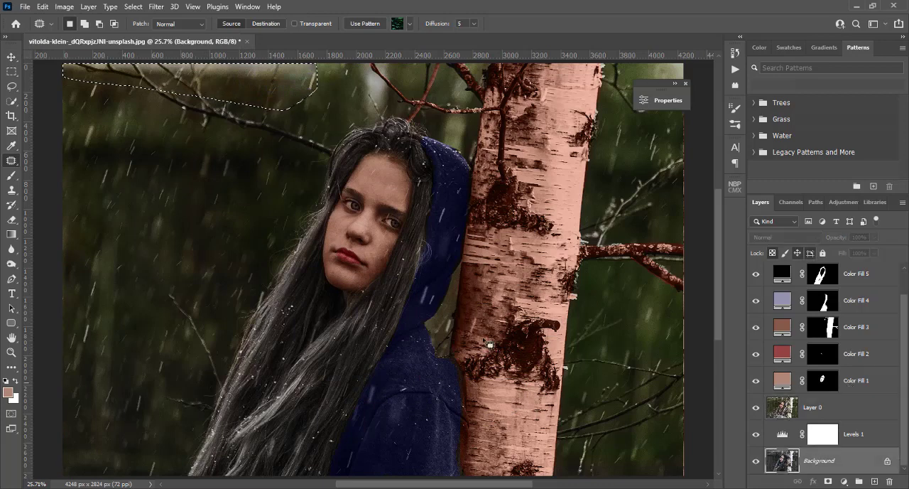
drag(235, 91, 243, 155)
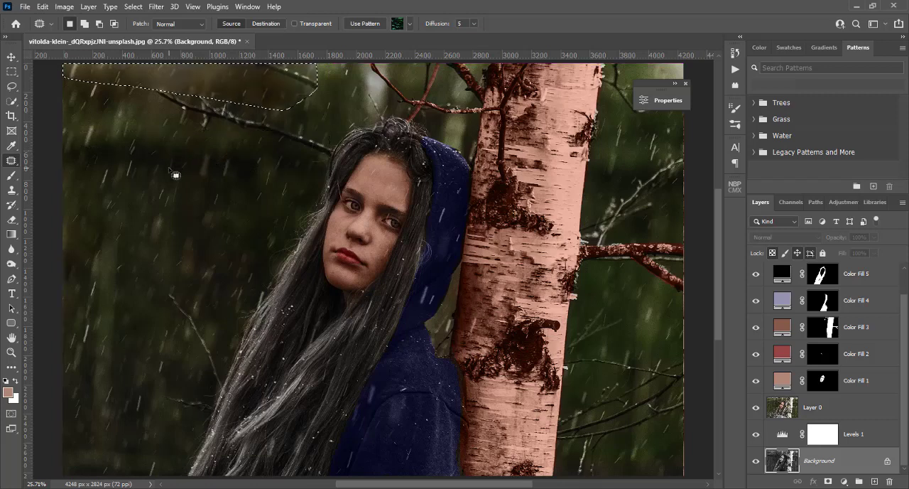
click(780, 407)
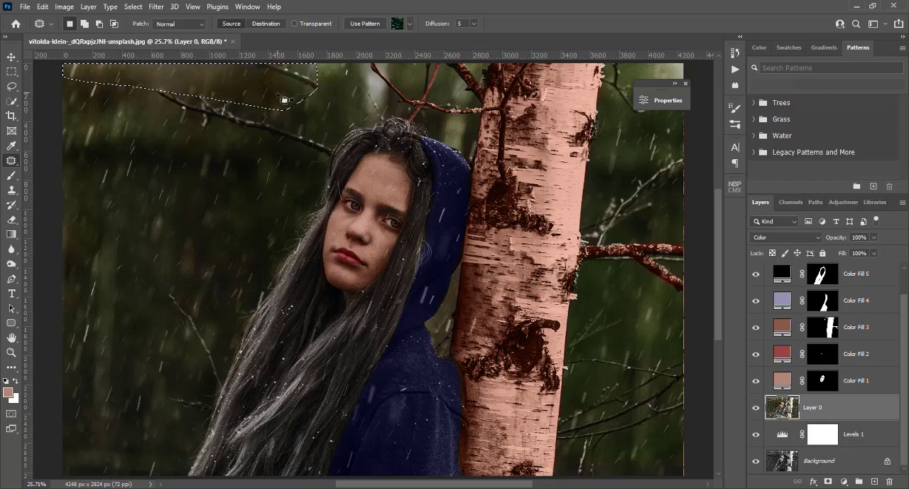
key(ctrl+d)
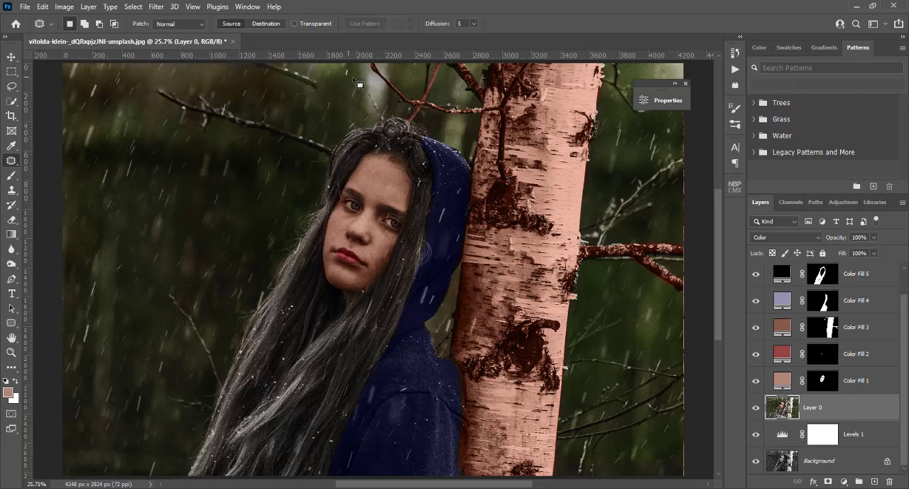
Try to patch the bright gap and branch tip above the girl's head on the Background layer with dark forest
click(793, 465)
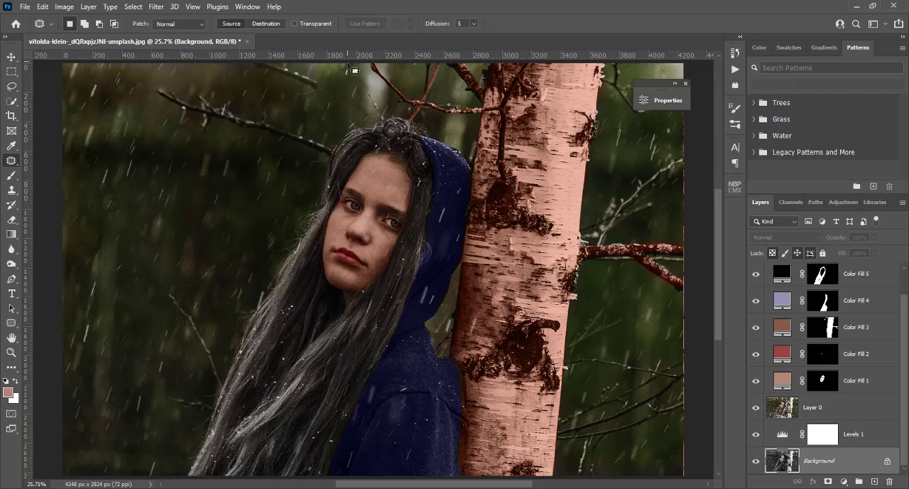
mouse_move(354, 65)
mouse_down()
mouse_move(361, 123)
mouse_move(373, 127)
mouse_move(393, 117)
mouse_move(398, 64)
mouse_up()
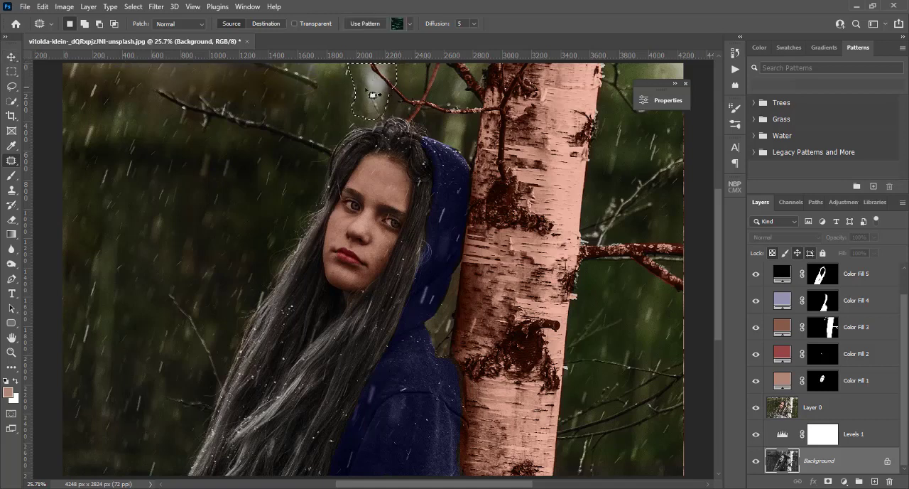
drag(361, 90, 191, 194)
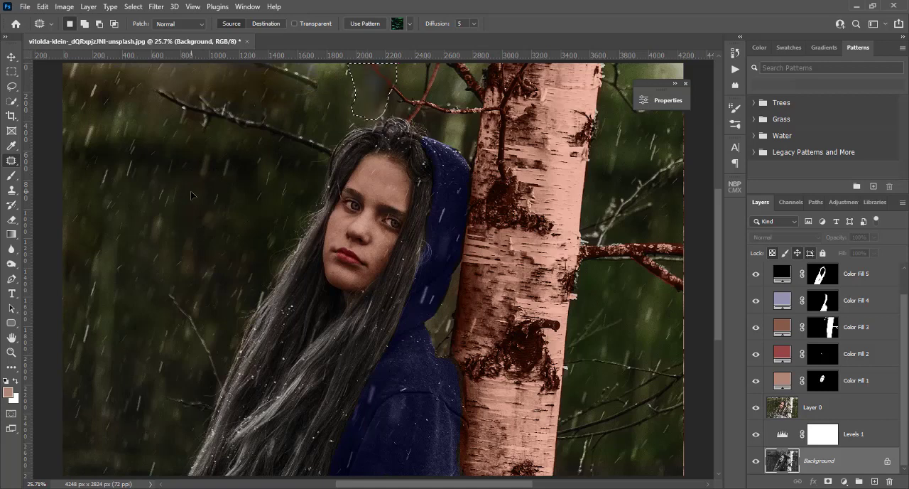
key(ctrl+d)
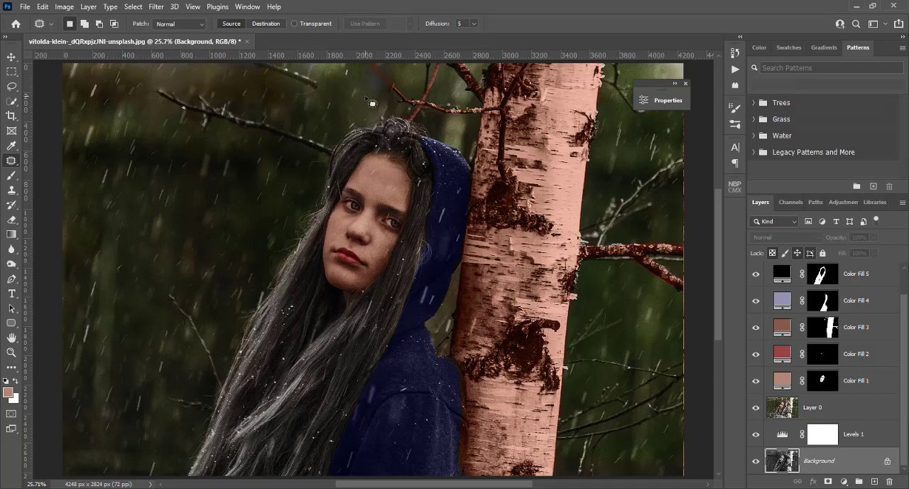
key(ctrl+shift+d)
key(ctrl+d)
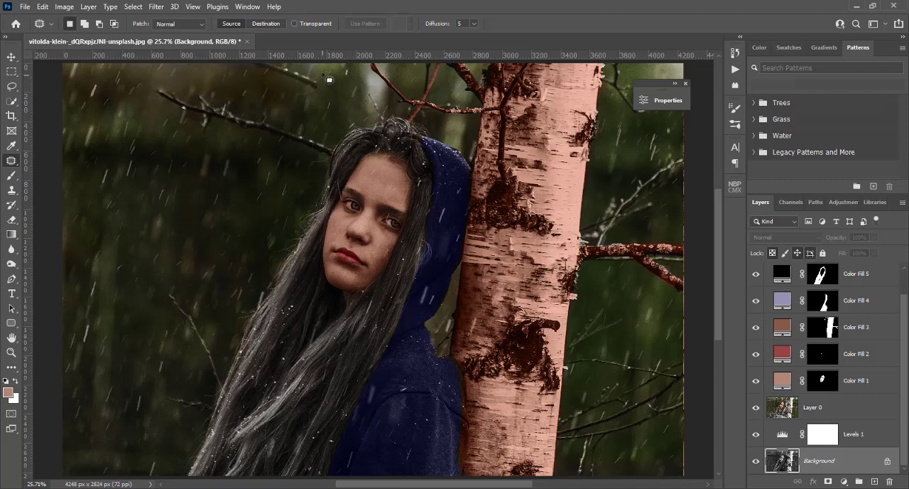
Patch the bright gaps beside the branch above the head and the upper-left background on the Background layer with darker forest
mouse_move(343, 65)
mouse_down()
mouse_move(358, 113)
mouse_move(378, 118)
mouse_move(392, 114)
mouse_move(396, 98)
mouse_move(369, 64)
mouse_up()
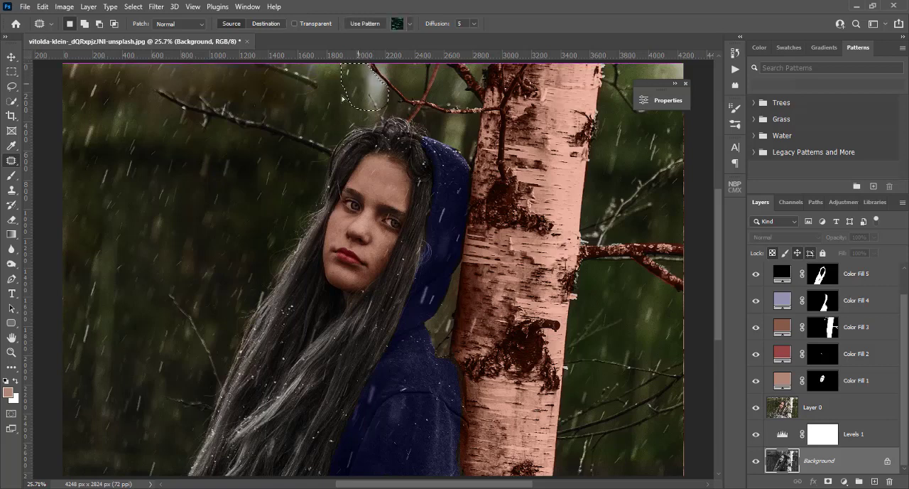
drag(236, 191, 236, 190)
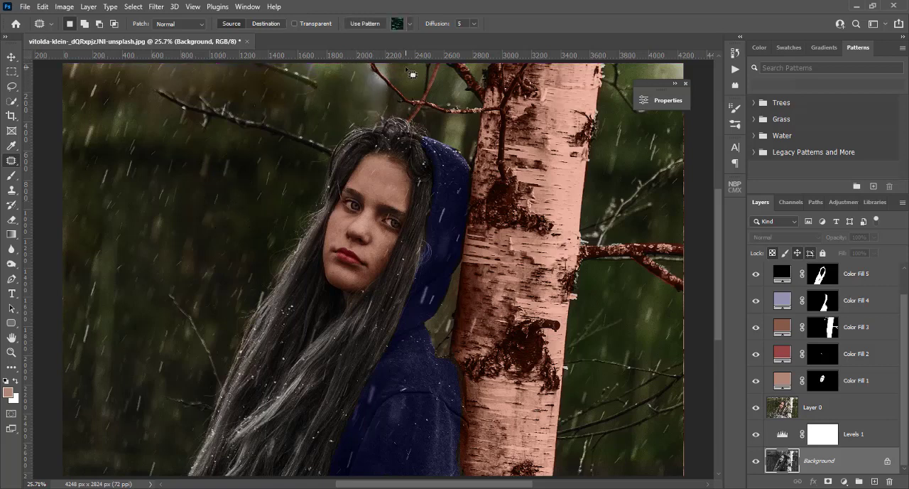
key(ctrl+d)
mouse_move(398, 64)
mouse_down()
mouse_move(395, 86)
mouse_move(387, 67)
mouse_move(372, 155)
mouse_up()
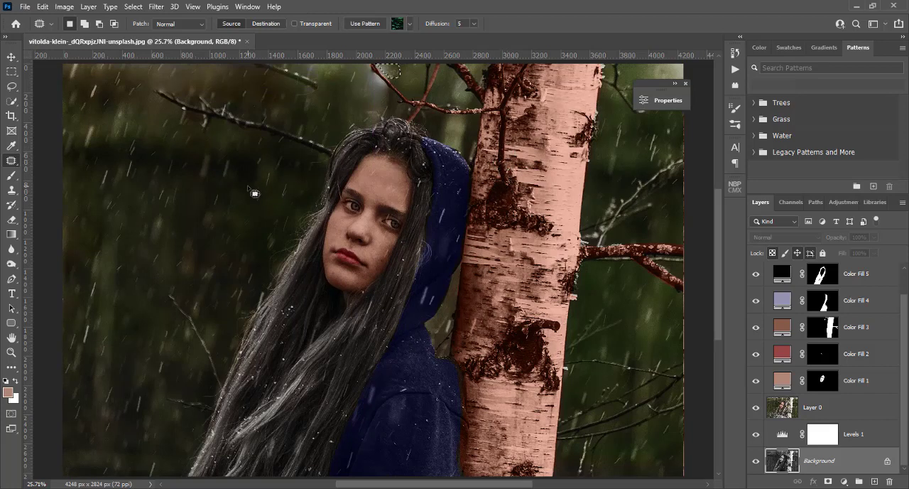
key(ctrl+d)
mouse_move(76, 71)
mouse_down()
mouse_move(264, 66)
mouse_move(311, 92)
mouse_move(278, 103)
mouse_move(163, 87)
mouse_move(119, 99)
mouse_move(114, 118)
mouse_move(61, 107)
mouse_move(60, 97)
mouse_move(141, 155)
mouse_move(169, 242)
mouse_move(129, 215)
mouse_up()
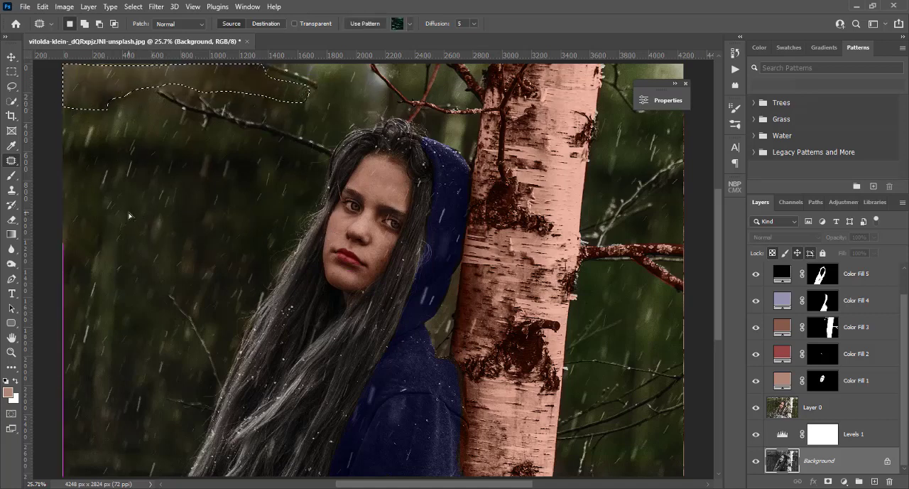
key(ctrl+d)
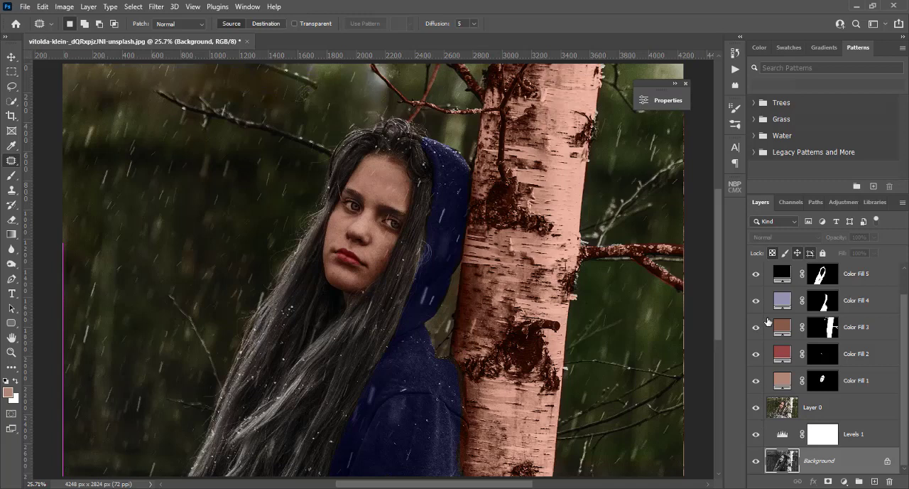
Compare the photo without Layer 0, and group Levels 1, Layer 0 and the five Color Fill layers
click(756, 408)
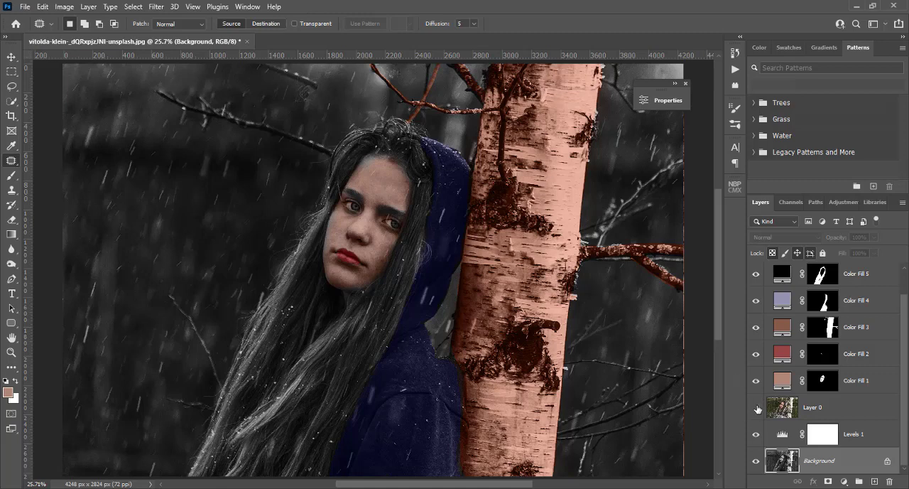
click(756, 409)
click(839, 442)
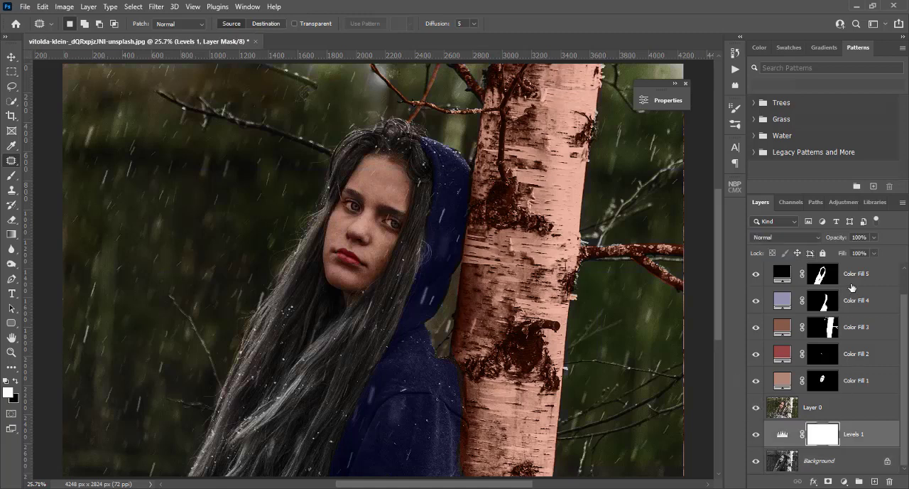
click(868, 273)
shift+click(856, 380)
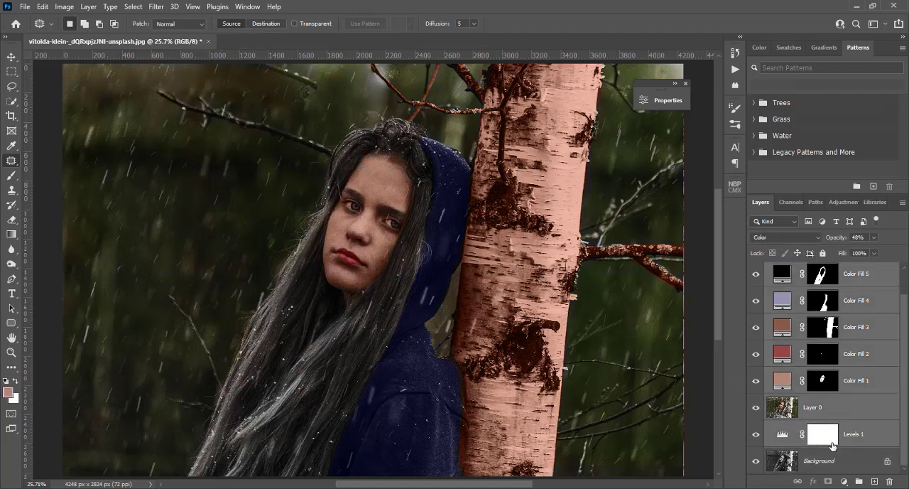
click(858, 482)
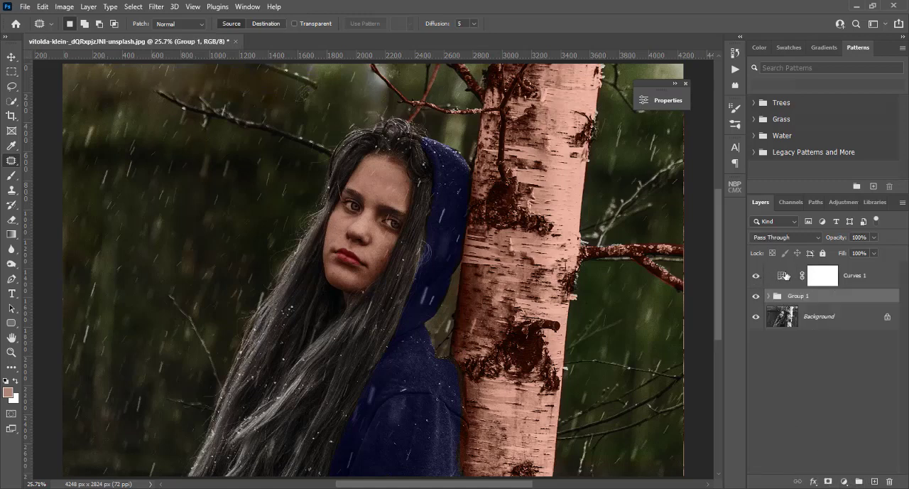
Move Curves 1 into the layer group and toggle the group's visibility to compare with the black-and-white original
drag(782, 300, 786, 273)
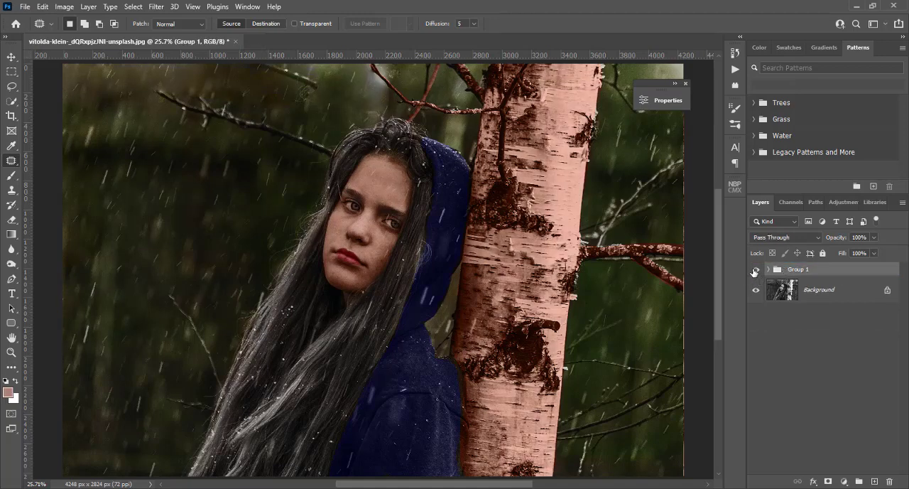
click(756, 269)
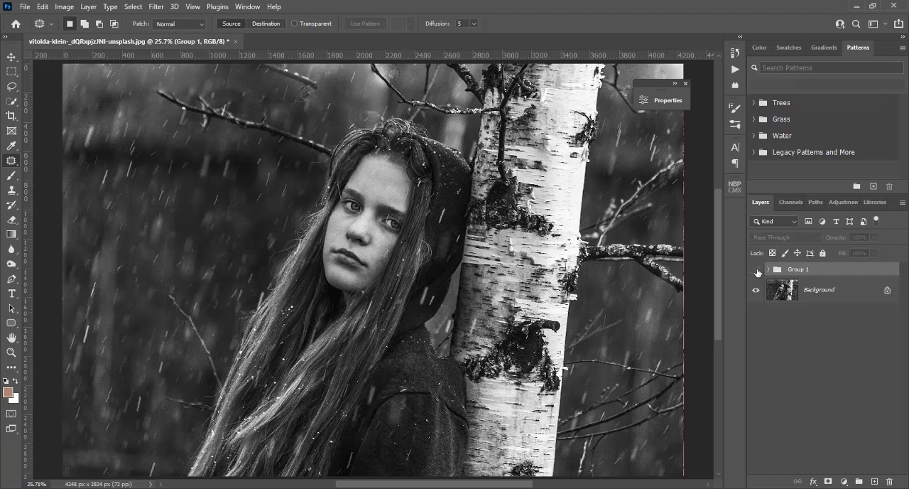
click(756, 270)
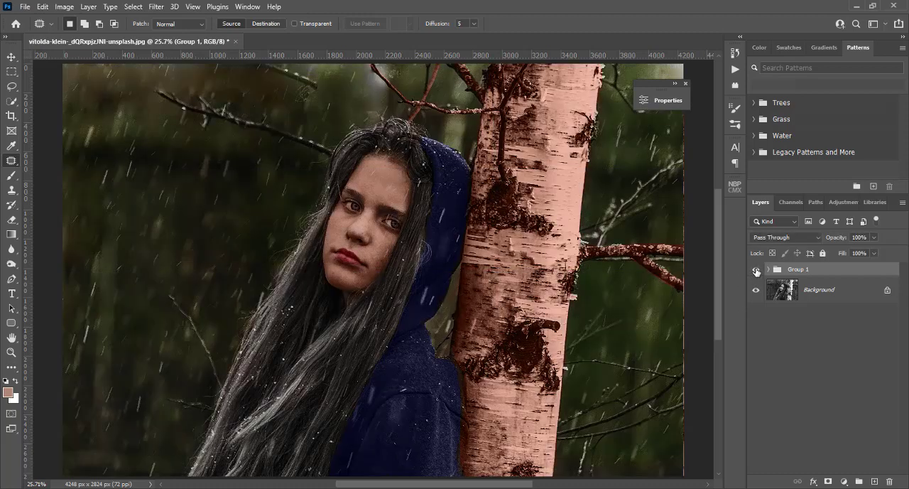